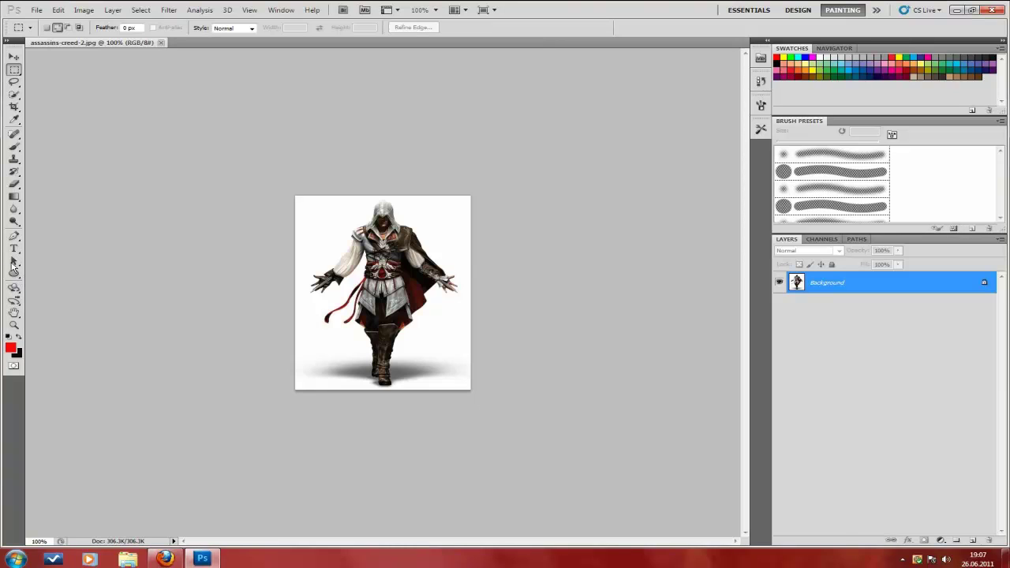
{"action": "left_click", "coordinate": [13, 57]}
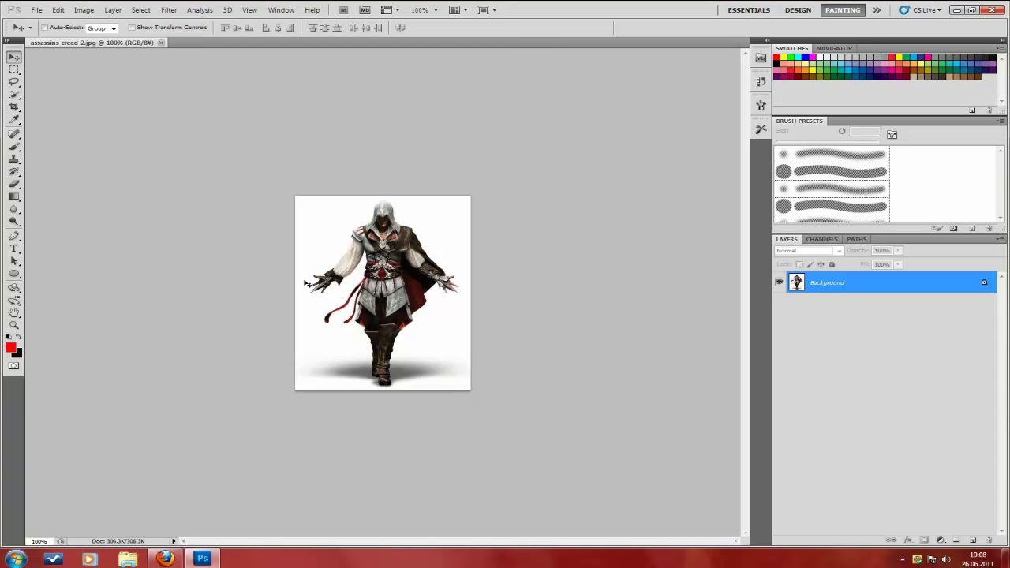
{"action": "left_click", "coordinate": [13, 185]}
{"action": "left_click_drag", "start_coordinate": [14, 187], "coordinate": [63, 209]}
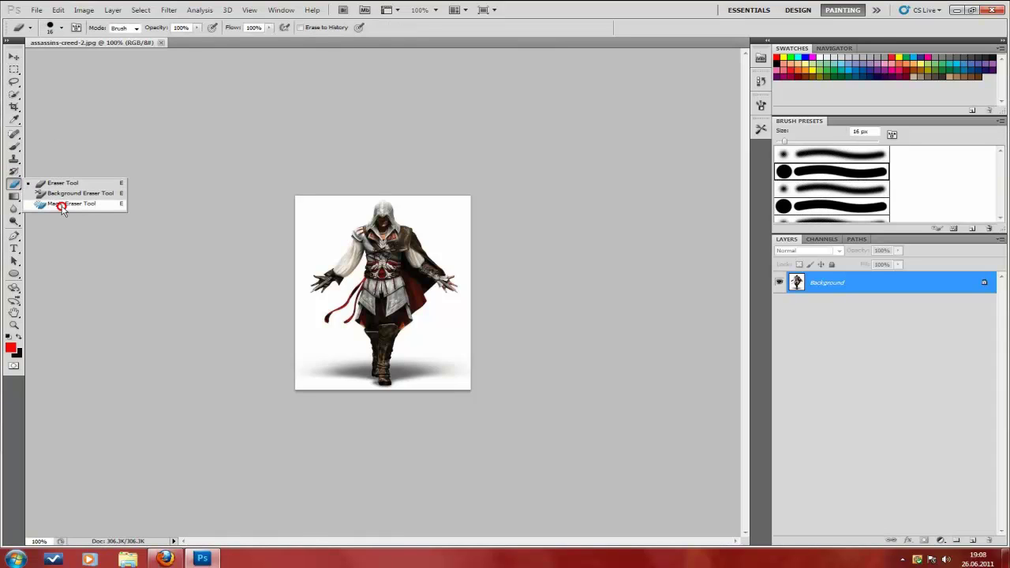
{"action": "left_click", "coordinate": [14, 185]}
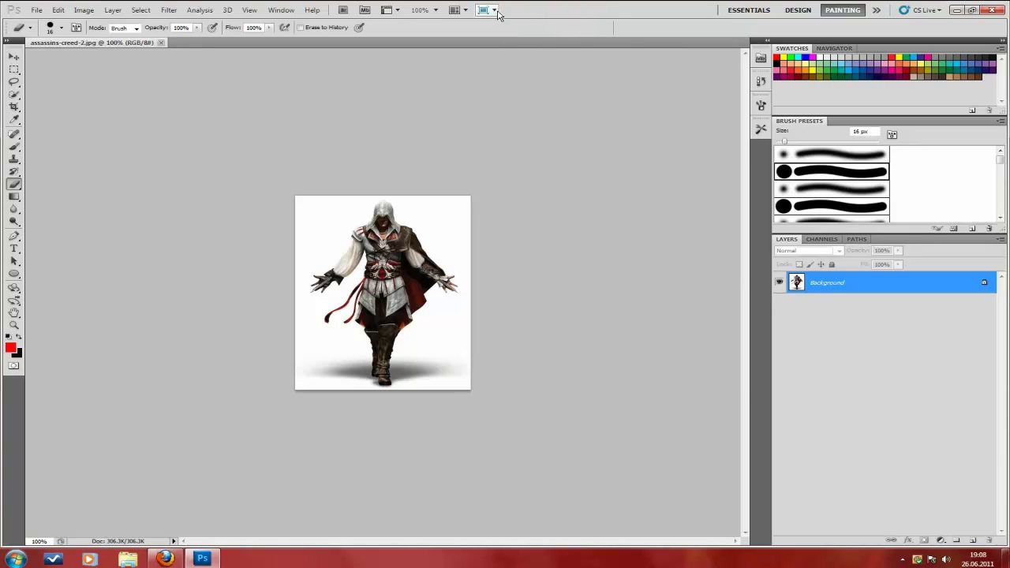
{"action": "left_click", "coordinate": [37, 10]}
{"action": "left_click", "coordinate": [38, 10]}
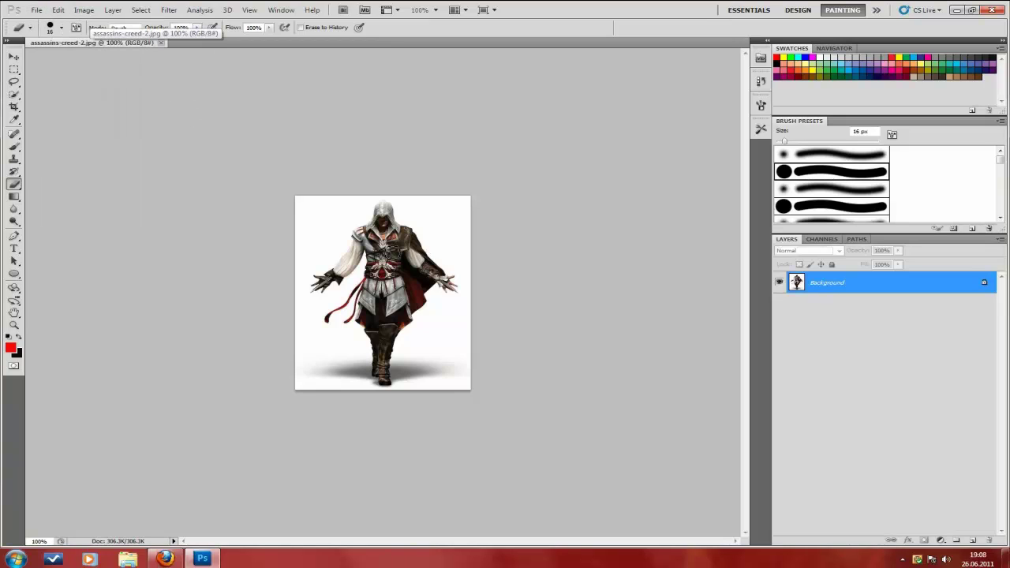
Step: Erase the white background and the floor shadow around the hooded figure with the Magic Eraser Tool at tolerance 32
{"action": "left_click", "coordinate": [13, 188]}
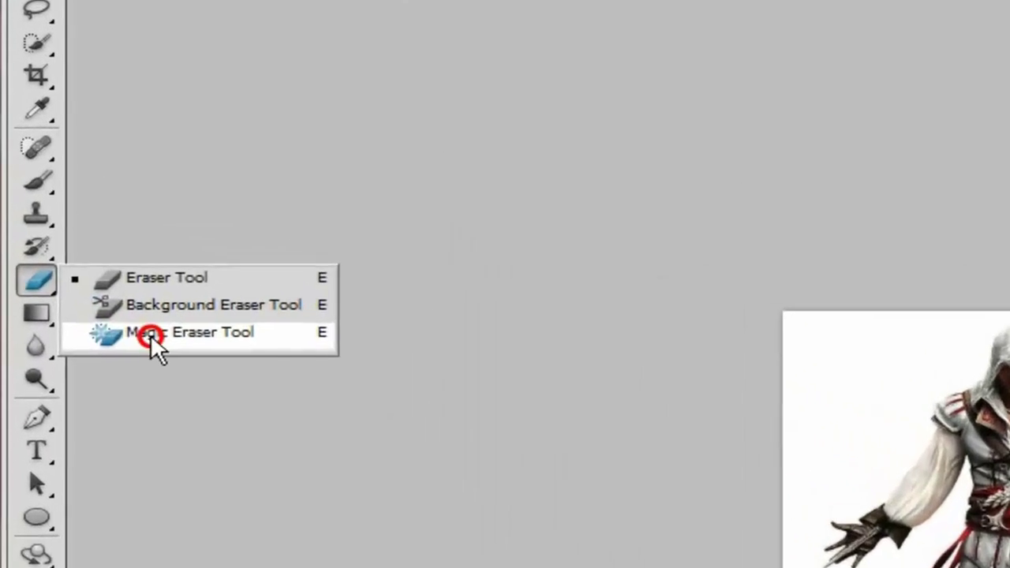
{"action": "left_click", "coordinate": [49, 204]}
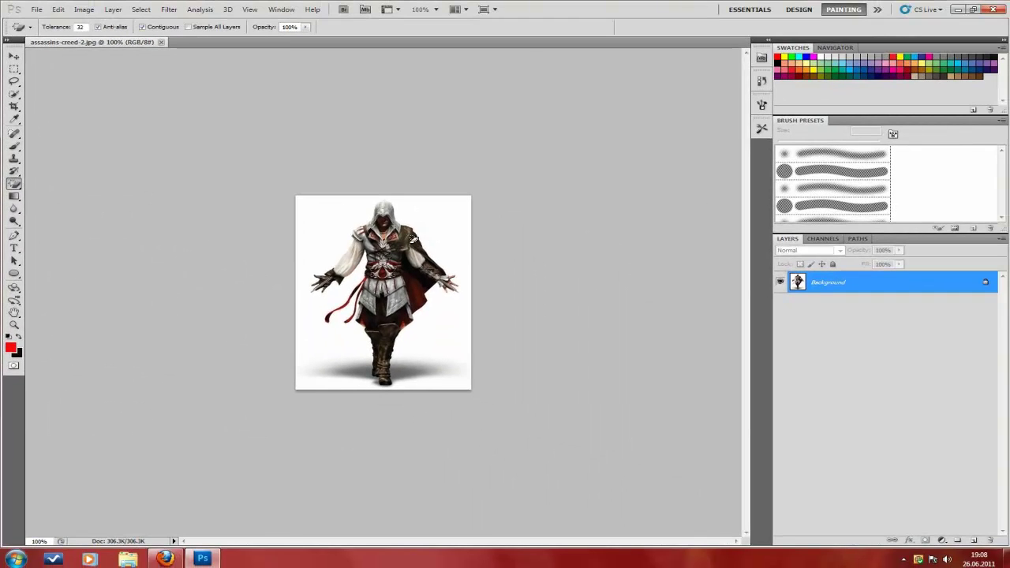
{"action": "left_click", "coordinate": [449, 229]}
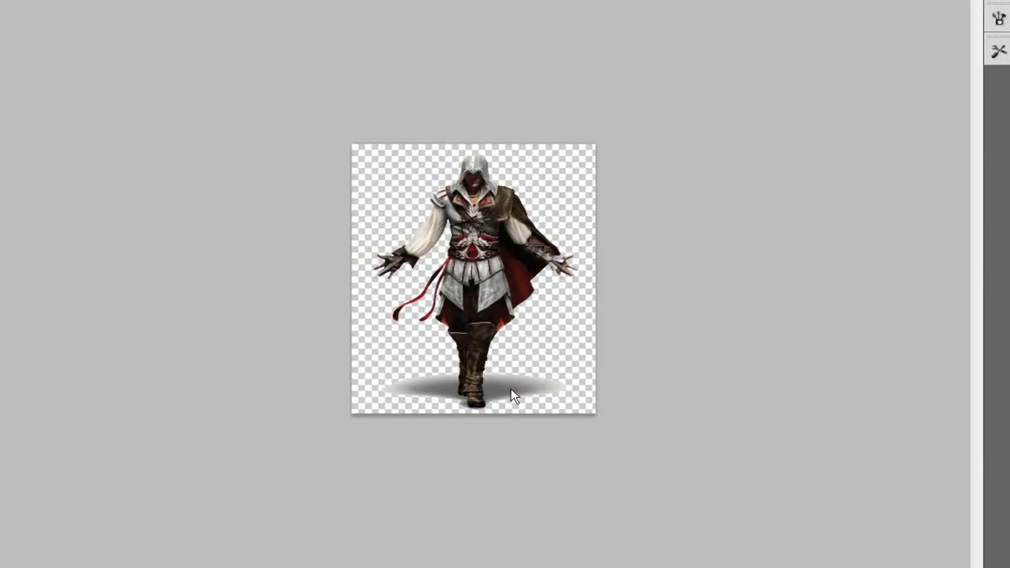
{"action": "left_click", "coordinate": [543, 386]}
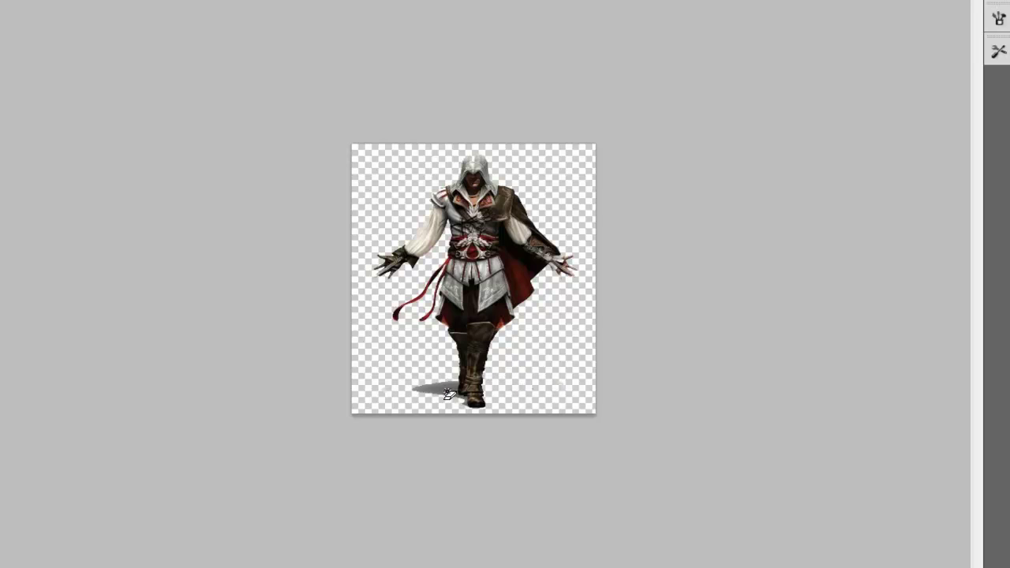
{"action": "left_click", "coordinate": [415, 390]}
{"action": "key", "text": "v"}
{"action": "key", "text": "e"}
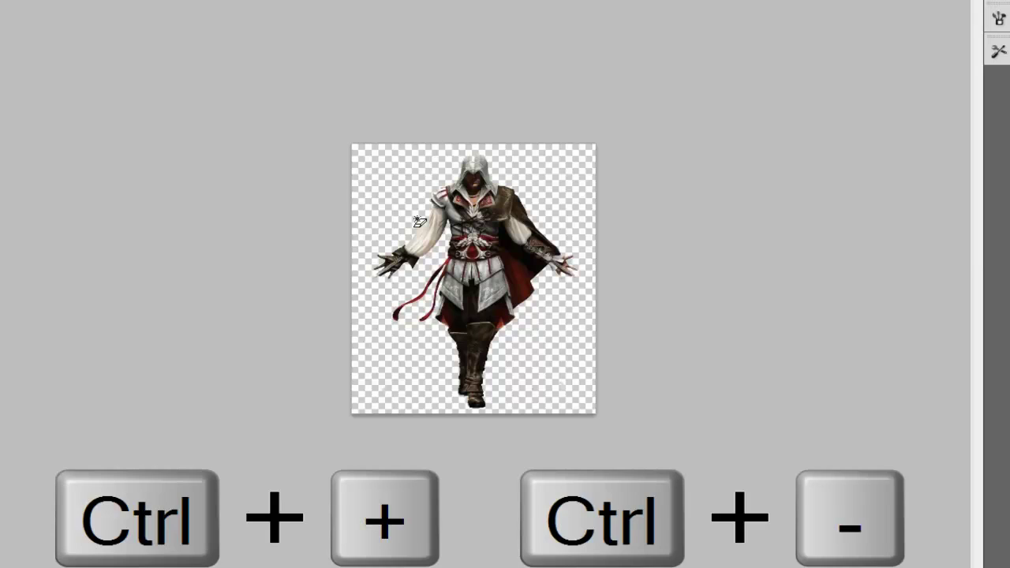
Step: Inspect the figure's cut-out edges up close from the hood down to the boots for leftover background
{"action": "key", "text": "ctrl+plus"}
{"action": "key", "text": "ctrl+plus"}
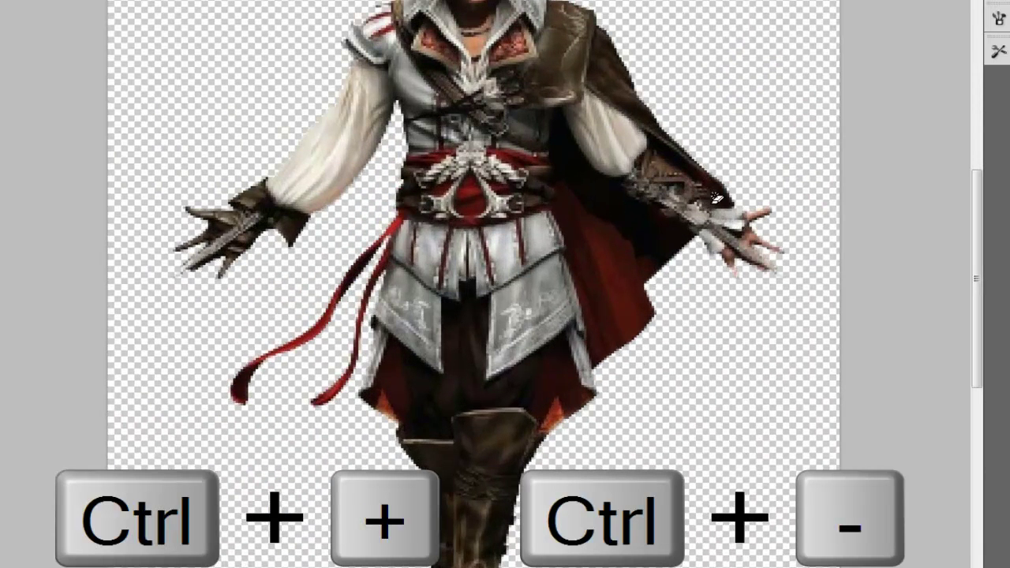
{"action": "left_click_drag", "start_coordinate": [976, 263], "coordinate": [978, 217]}
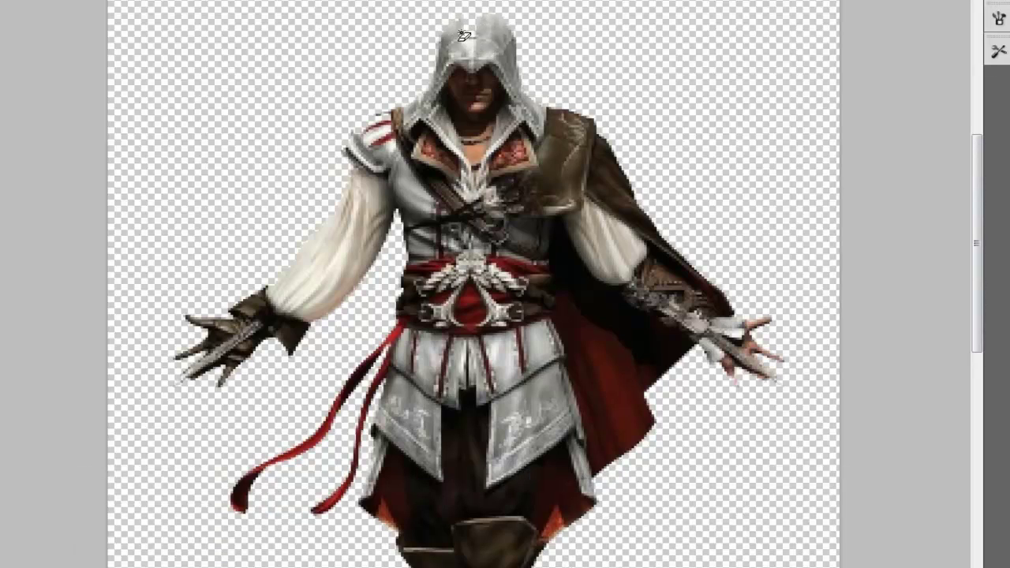
{"action": "scroll", "coordinate": [576, 341], "scroll_direction": "down", "scroll_amount": 2}
{"action": "scroll", "coordinate": [576, 341], "scroll_direction": "down", "scroll_amount": 12}
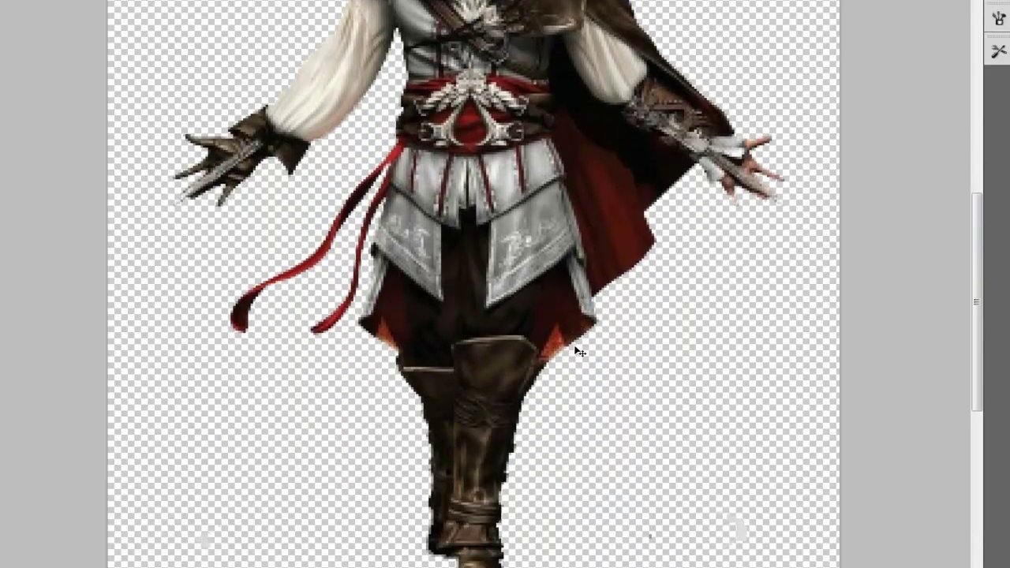
{"action": "key", "text": "ctrl+minus"}
{"action": "key", "text": "ctrl+minus"}
{"action": "key", "text": "ctrl+minus"}
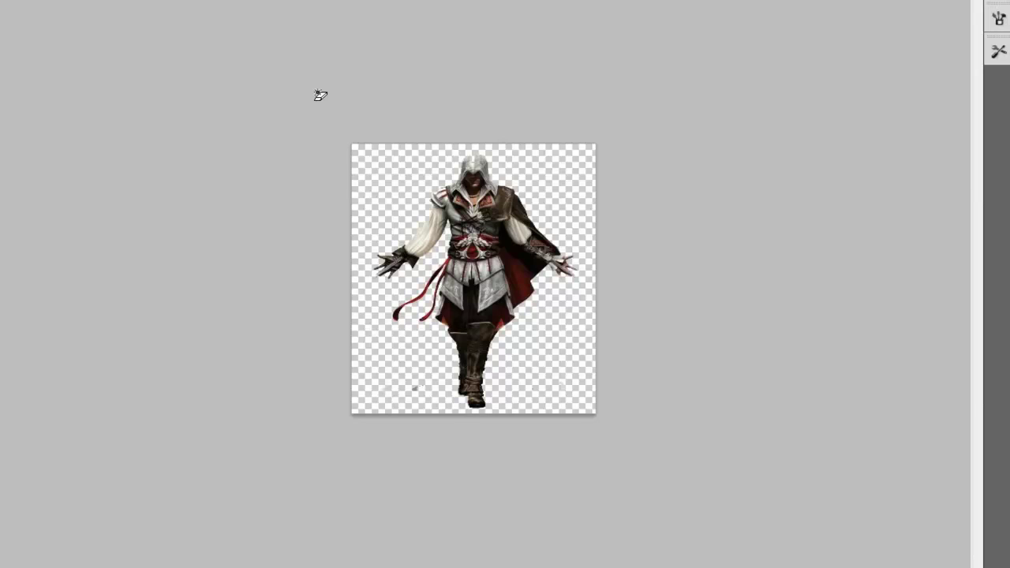
Step: Undo all the Magic Eraser erasures, back to the original image with its white background
{"action": "key", "text": "ctrl+z"}
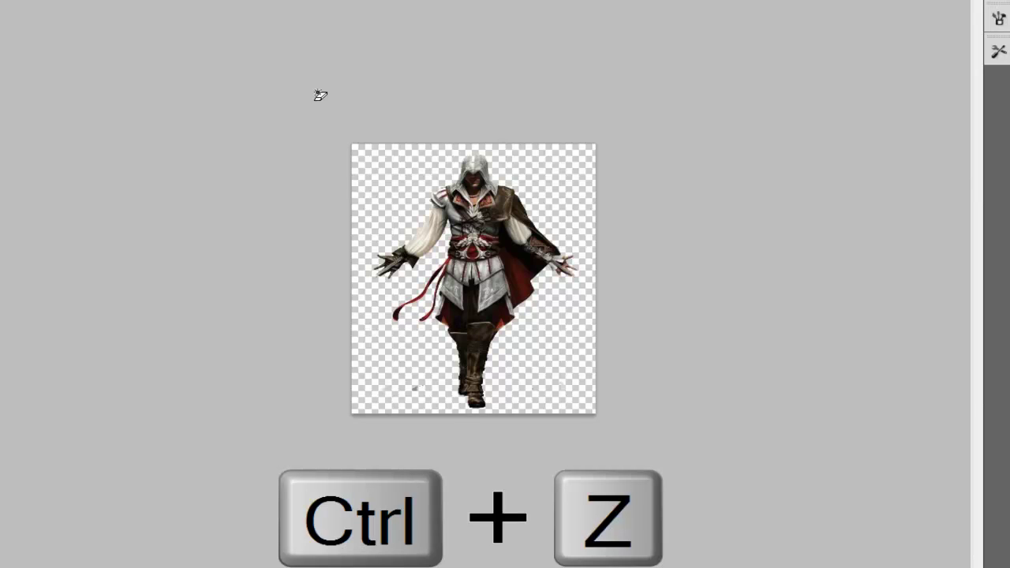
{"action": "key", "text": "ctrl+z"}
{"action": "key", "text": "ctrl+alt+z"}
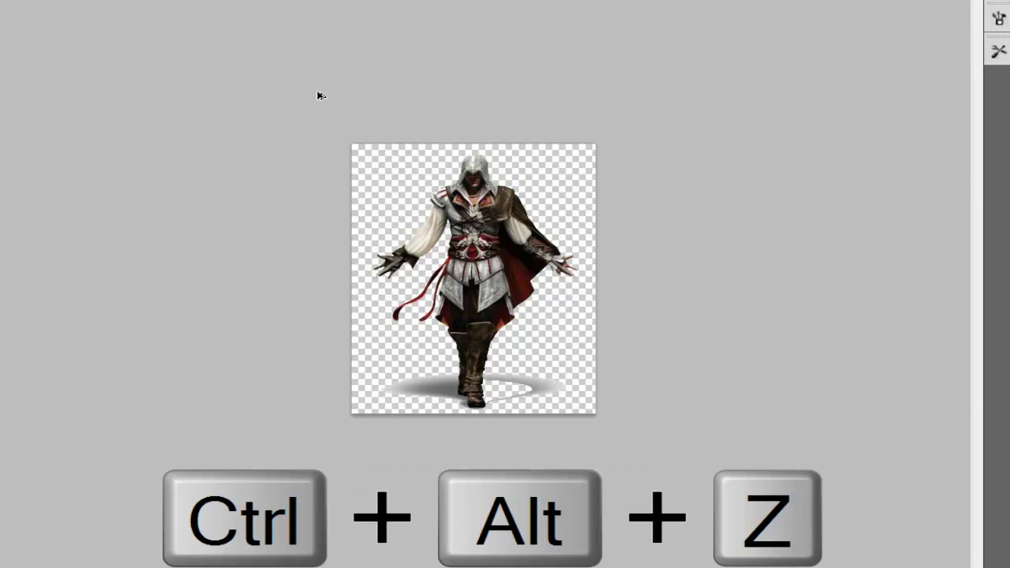
{"action": "key", "text": "ctrl+alt+z"}
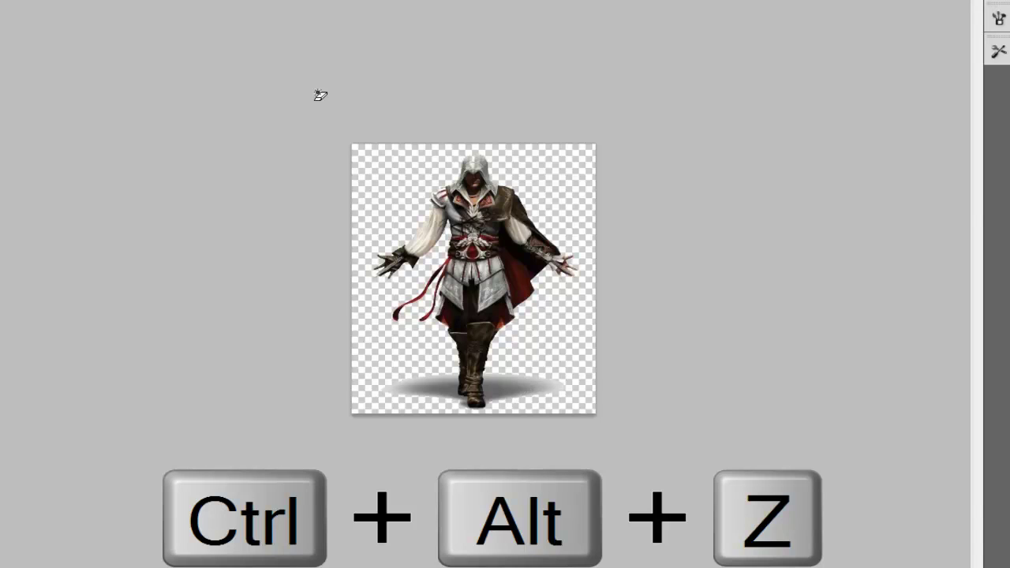
{"action": "key", "text": "ctrl+alt+z"}
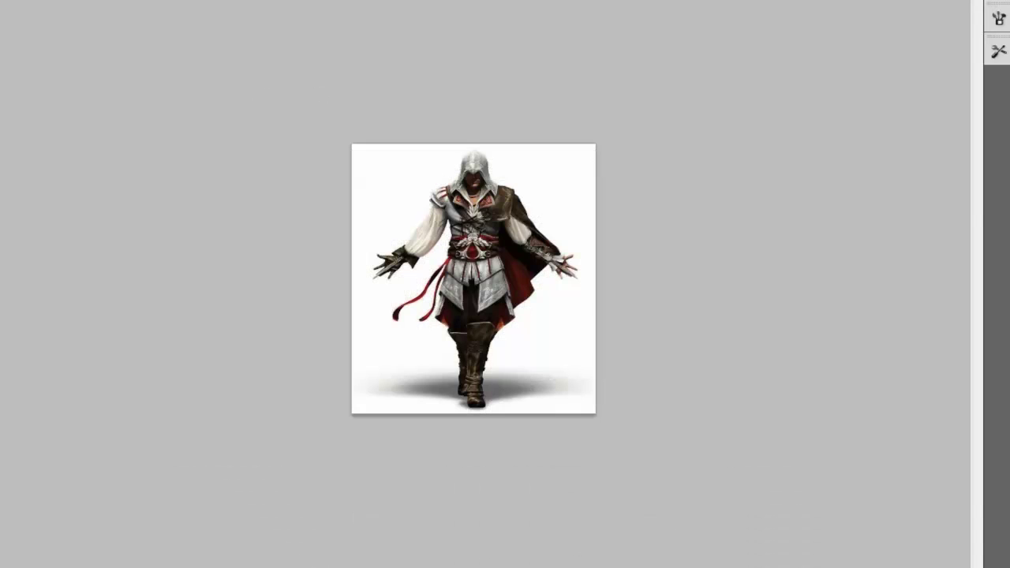
Step: Try the regular Eraser Tool beside the figure's shoulder and arm, and undo the stroke
{"action": "left_click_drag", "start_coordinate": [0, 123], "coordinate": [26, 137]}
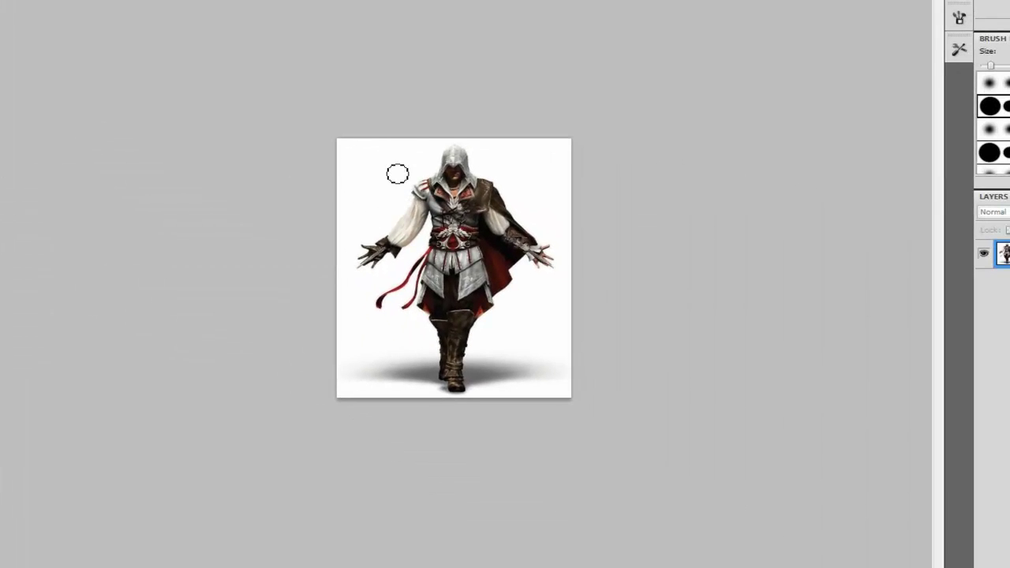
{"action": "mouse_move", "coordinate": [415, 166]}
{"action": "left_mouse_down"}
{"action": "mouse_move", "coordinate": [375, 210]}
{"action": "mouse_move", "coordinate": [415, 168]}
{"action": "mouse_move", "coordinate": [395, 196]}
{"action": "mouse_move", "coordinate": [396, 208]}
{"action": "mouse_move", "coordinate": [410, 170]}
{"action": "mouse_move", "coordinate": [402, 210]}
{"action": "mouse_move", "coordinate": [412, 202]}
{"action": "mouse_move", "coordinate": [383, 212]}
{"action": "left_mouse_up"}
{"action": "key", "text": "ctrl+z"}
{"action": "key", "text": "v"}
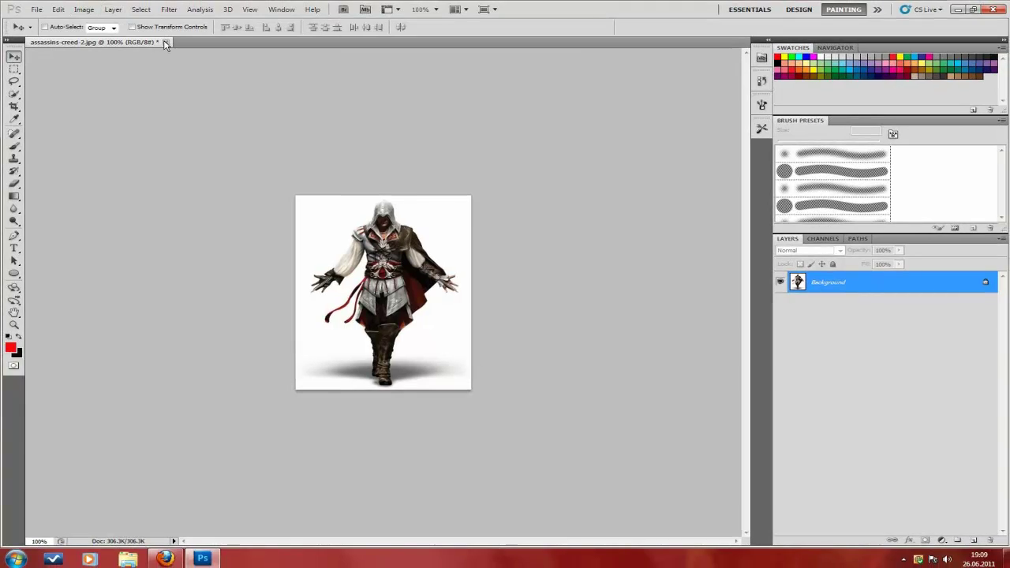
Step: Close assassins-creed-2.jpg without saving and open the Crysis 2 wallpaper image from the desktop
{"action": "left_click", "coordinate": [166, 42]}
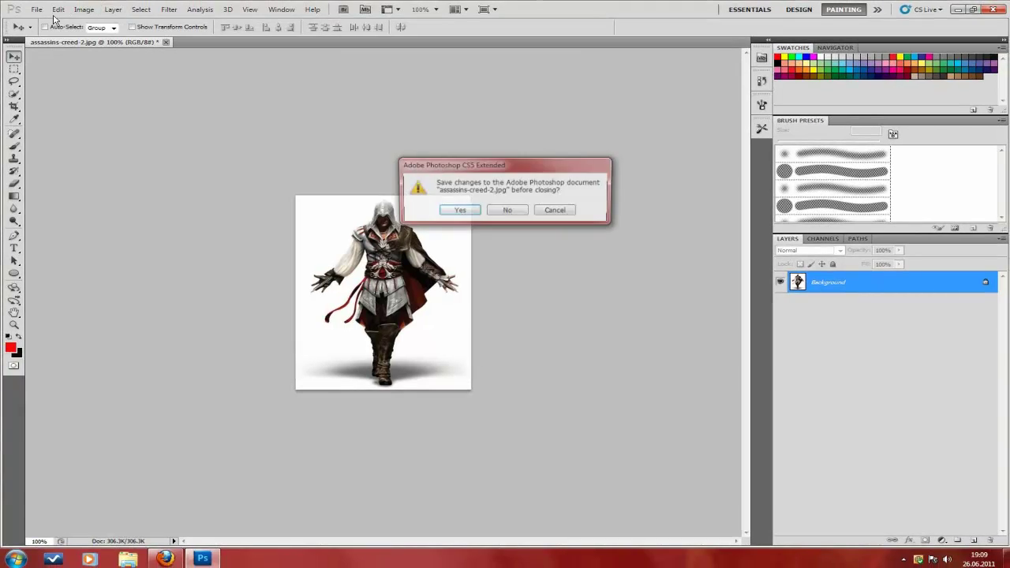
{"action": "left_click", "coordinate": [507, 210]}
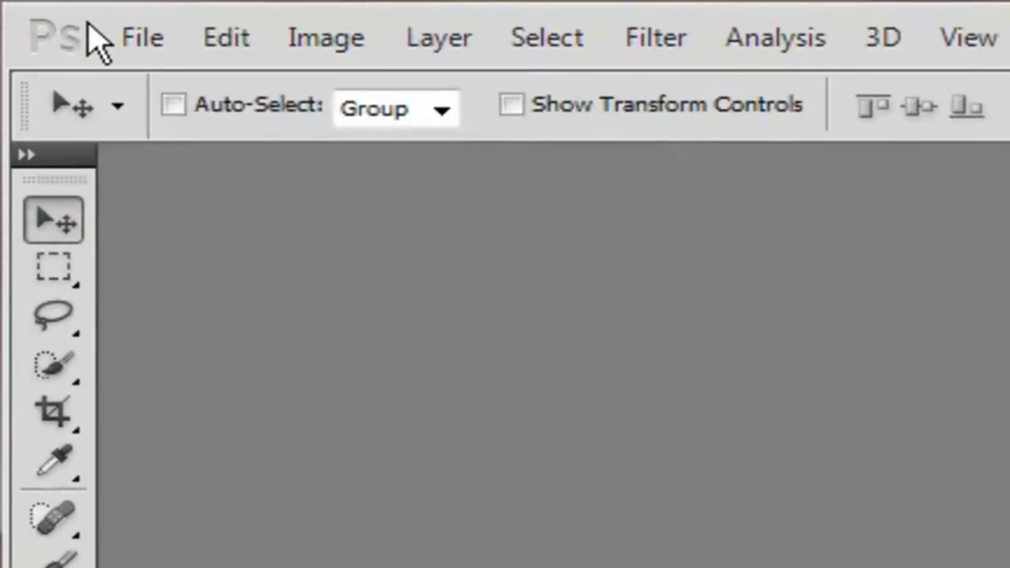
{"action": "left_click", "coordinate": [142, 37]}
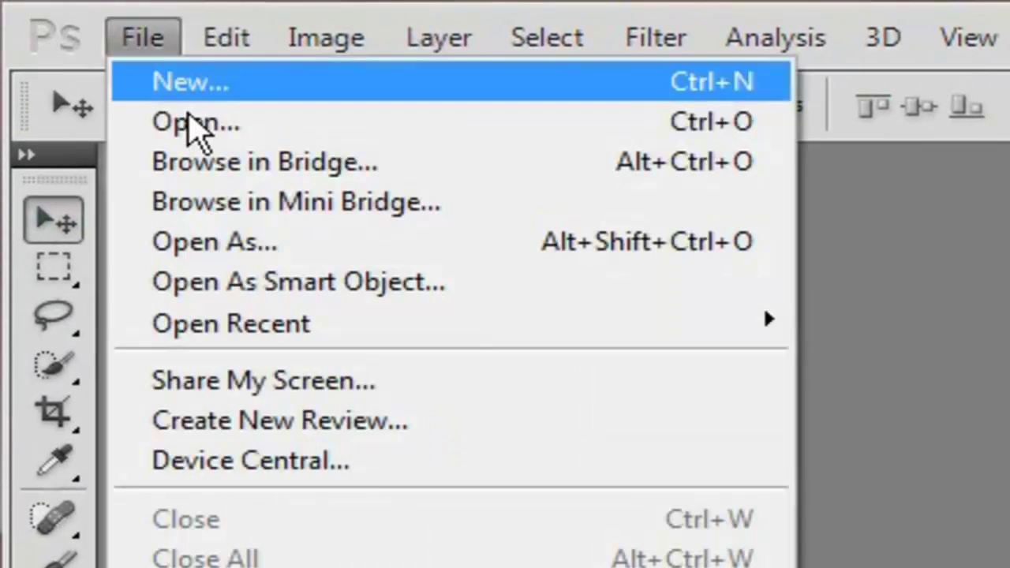
{"action": "left_click", "coordinate": [198, 131]}
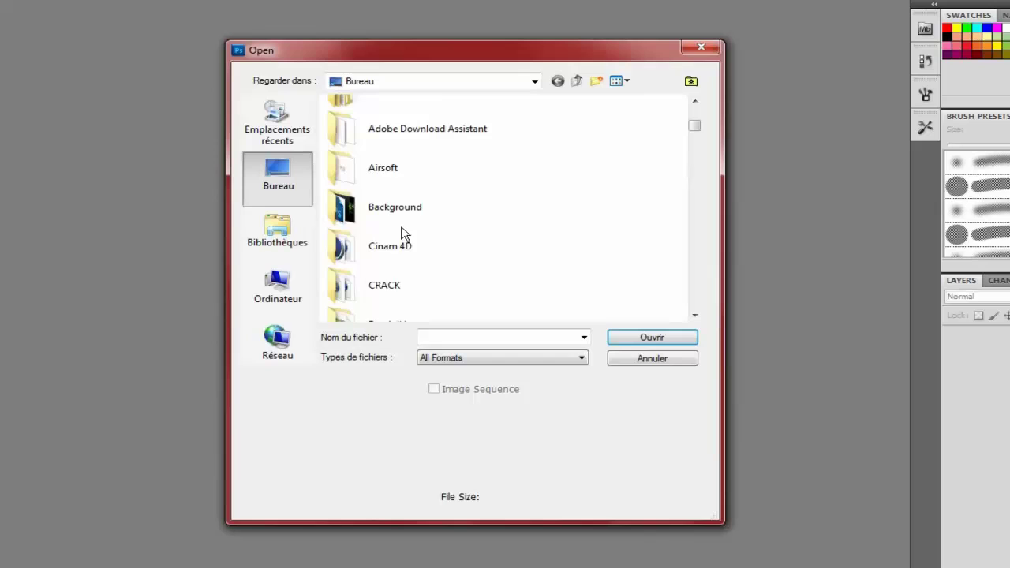
{"action": "scroll", "coordinate": [402, 234], "scroll_direction": "down", "scroll_amount": 8}
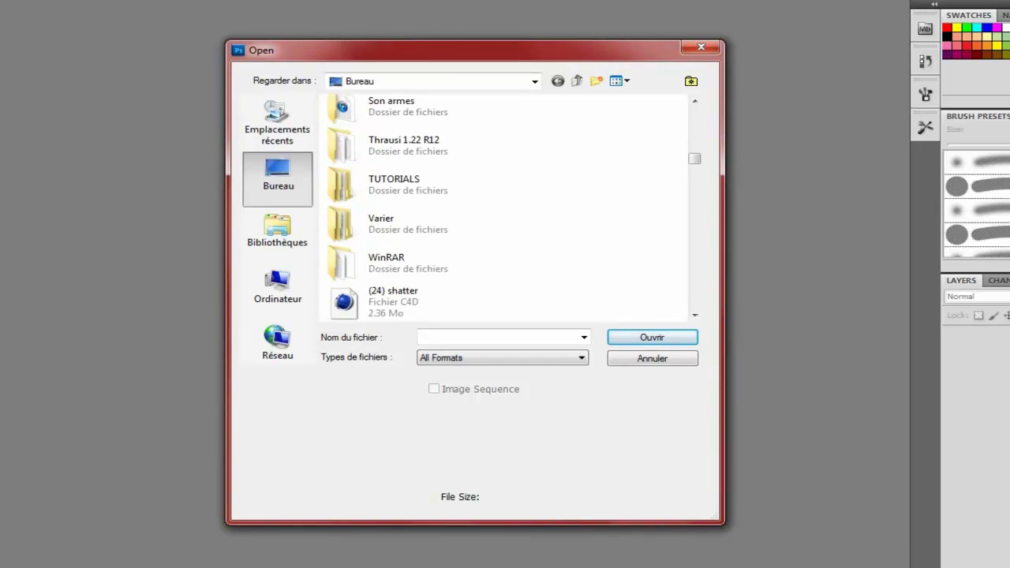
{"action": "scroll", "coordinate": [426, 274], "scroll_direction": "down", "scroll_amount": 5}
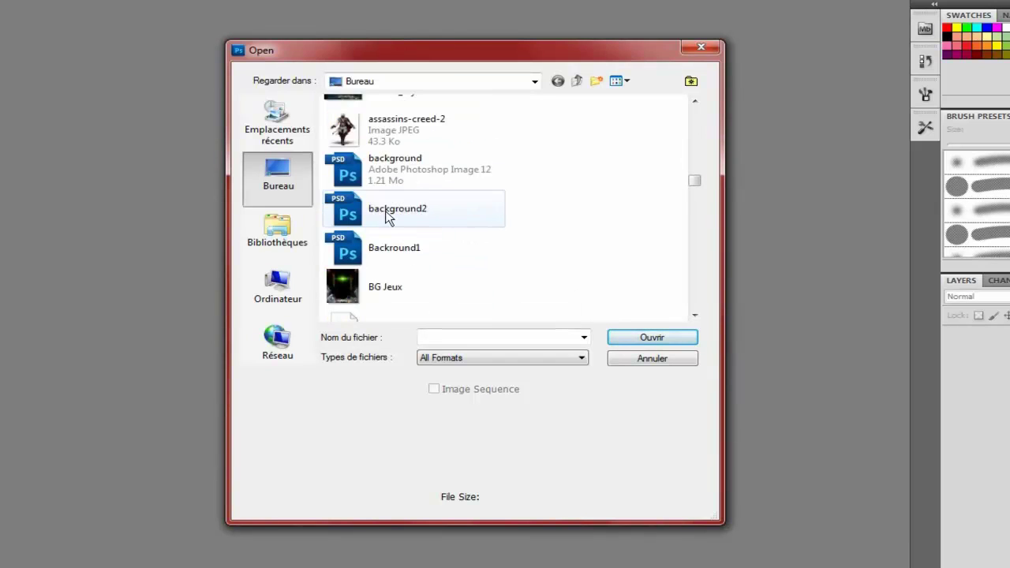
{"action": "scroll", "coordinate": [391, 229], "scroll_direction": "down", "scroll_amount": 8}
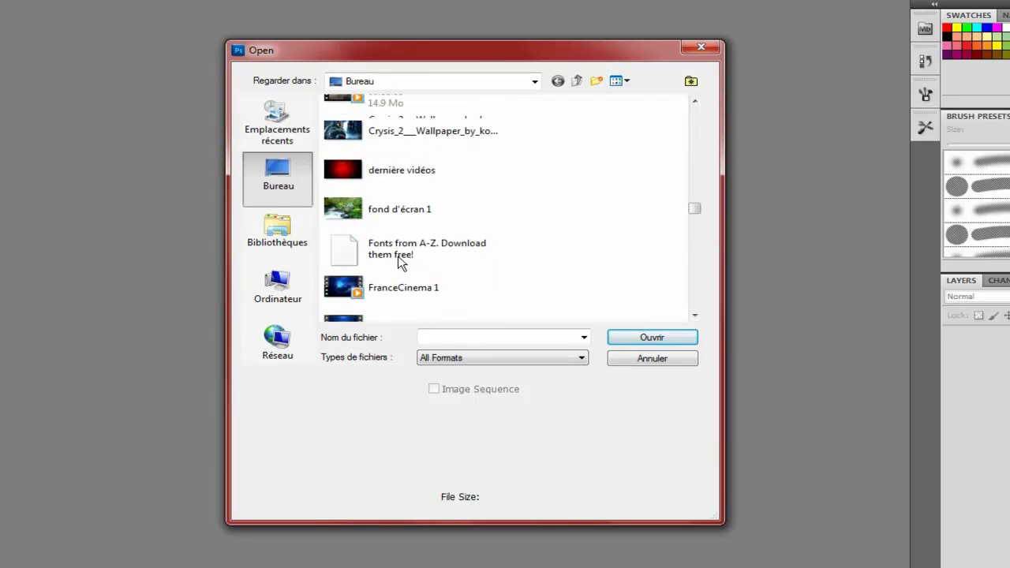
{"action": "double_click", "coordinate": [409, 135]}
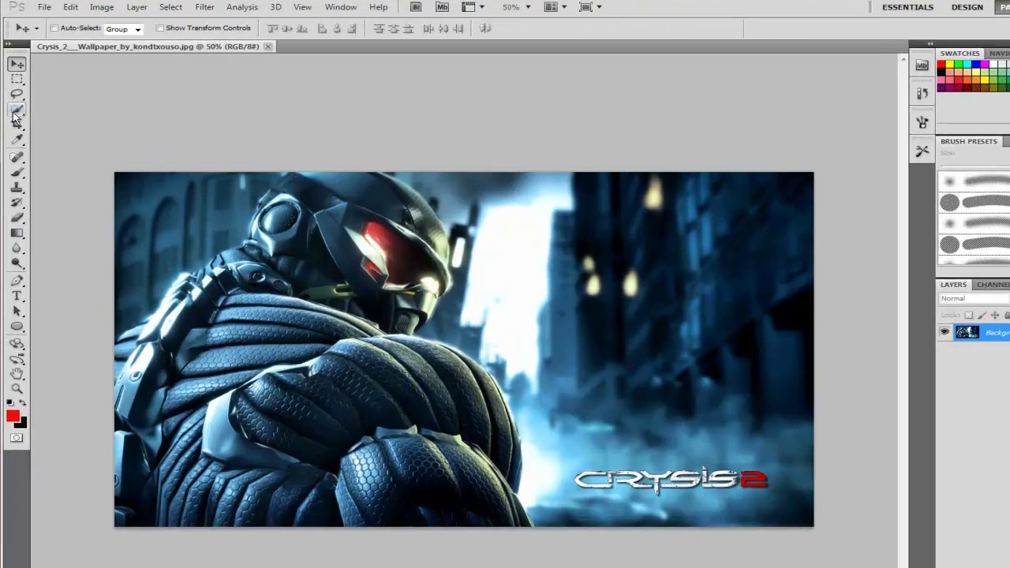
Step: Select the armoured soldier with the Quick Selection Tool in add mode, covering the helmet, shoulder, arms and body
{"action": "left_click_drag", "start_coordinate": [15, 115], "coordinate": [79, 112]}
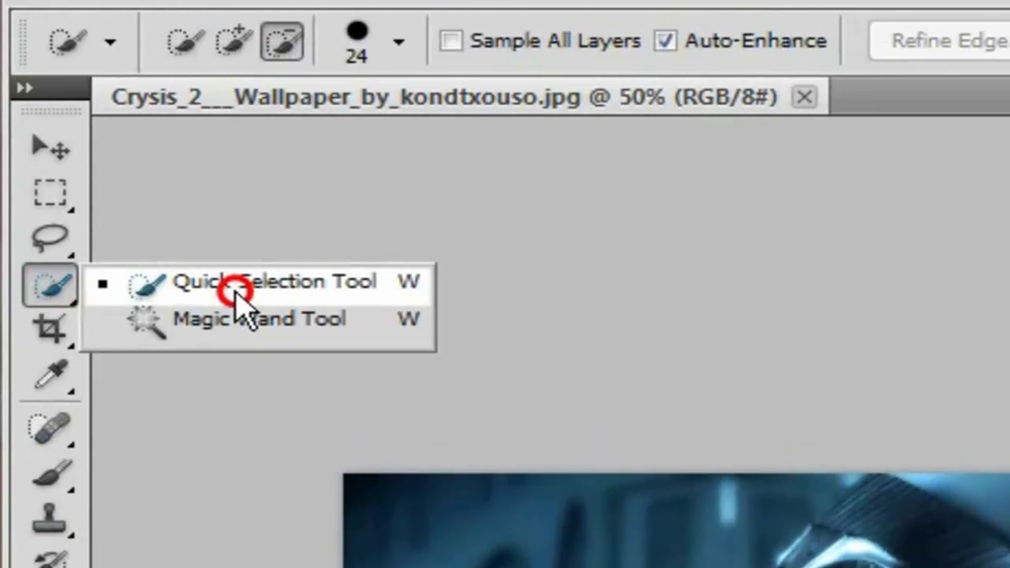
{"action": "left_click_drag", "start_coordinate": [237, 292], "coordinate": [237, 292]}
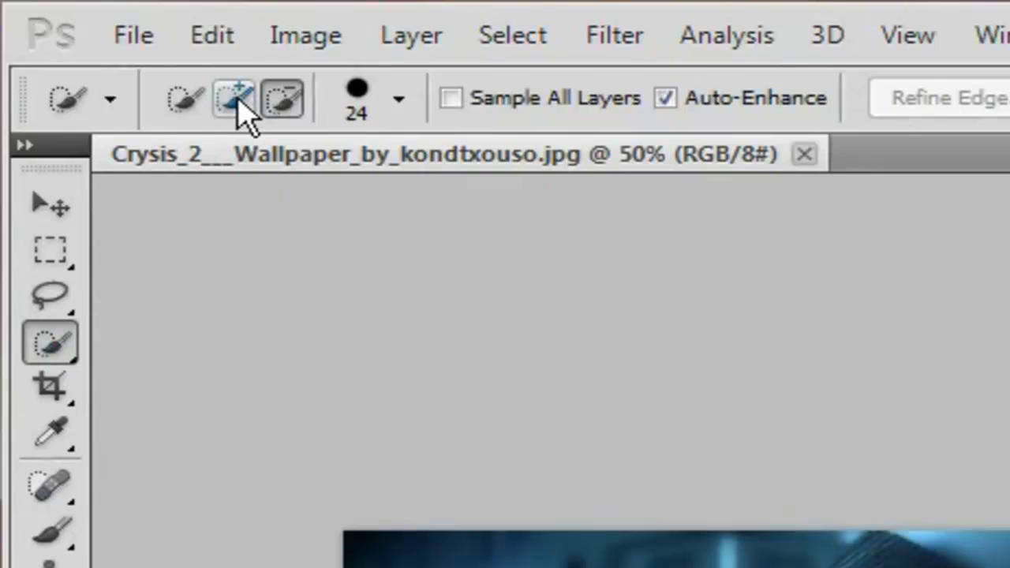
{"action": "left_click", "coordinate": [238, 101]}
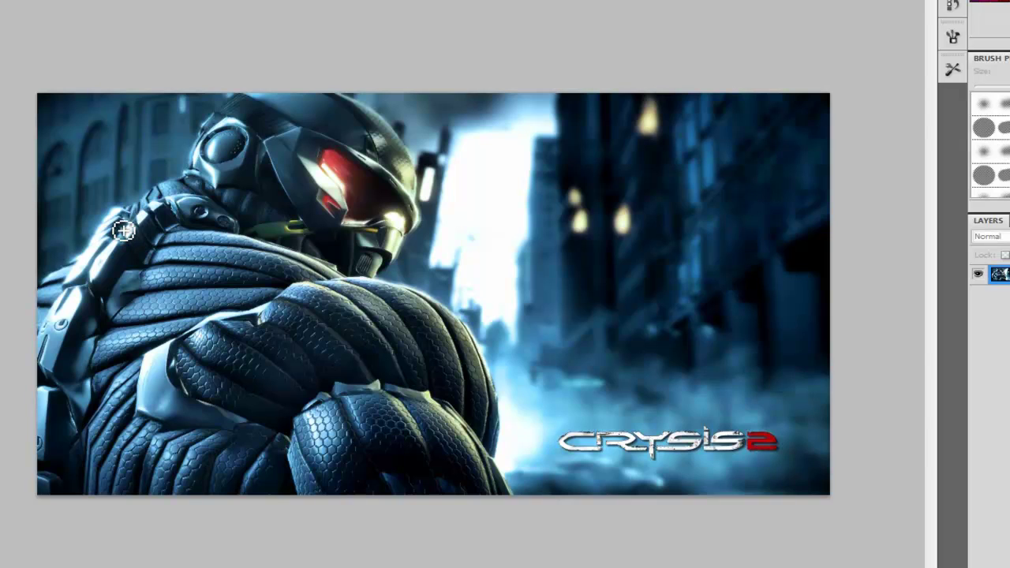
{"action": "left_click_drag", "start_coordinate": [124, 230], "coordinate": [174, 214]}
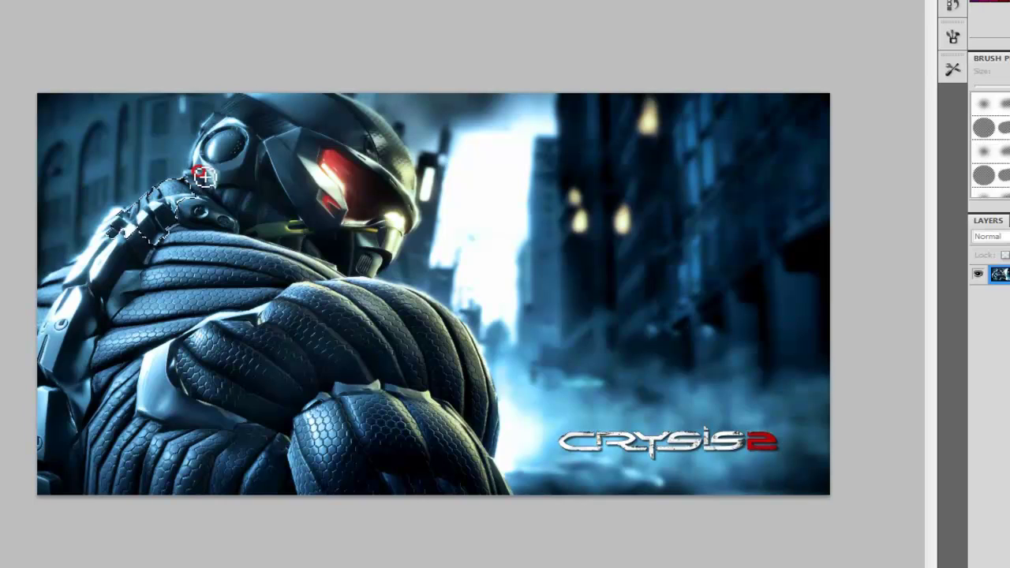
{"action": "mouse_move", "coordinate": [203, 176]}
{"action": "left_mouse_down"}
{"action": "mouse_move", "coordinate": [225, 126]}
{"action": "mouse_move", "coordinate": [196, 173]}
{"action": "mouse_move", "coordinate": [222, 120]}
{"action": "mouse_move", "coordinate": [321, 101]}
{"action": "mouse_move", "coordinate": [388, 125]}
{"action": "mouse_move", "coordinate": [397, 142]}
{"action": "mouse_move", "coordinate": [369, 113]}
{"action": "left_mouse_up"}
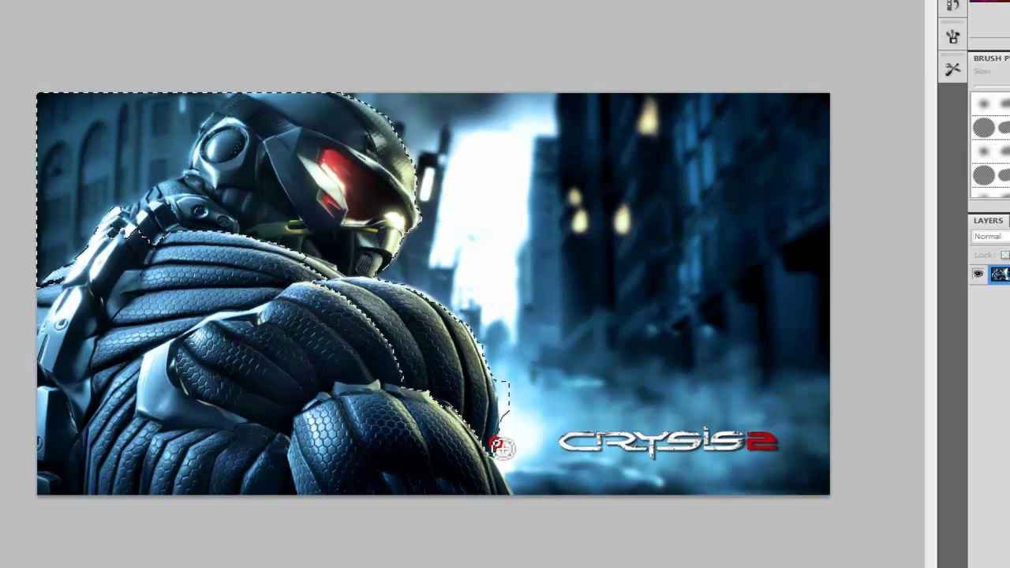
{"action": "mouse_move", "coordinate": [514, 506]}
{"action": "left_mouse_down"}
{"action": "mouse_move", "coordinate": [303, 444]}
{"action": "mouse_move", "coordinate": [273, 394]}
{"action": "mouse_move", "coordinate": [228, 367]}
{"action": "mouse_move", "coordinate": [162, 300]}
{"action": "mouse_move", "coordinate": [123, 305]}
{"action": "mouse_move", "coordinate": [170, 274]}
{"action": "mouse_move", "coordinate": [275, 257]}
{"action": "mouse_move", "coordinate": [179, 247]}
{"action": "mouse_move", "coordinate": [96, 276]}
{"action": "mouse_move", "coordinate": [111, 245]}
{"action": "mouse_move", "coordinate": [98, 257]}
{"action": "mouse_move", "coordinate": [72, 382]}
{"action": "mouse_move", "coordinate": [46, 292]}
{"action": "mouse_move", "coordinate": [69, 408]}
{"action": "mouse_move", "coordinate": [150, 367]}
{"action": "mouse_move", "coordinate": [145, 435]}
{"action": "mouse_move", "coordinate": [110, 467]}
{"action": "mouse_move", "coordinate": [173, 480]}
{"action": "mouse_move", "coordinate": [184, 461]}
{"action": "mouse_move", "coordinate": [264, 429]}
{"action": "left_mouse_up"}
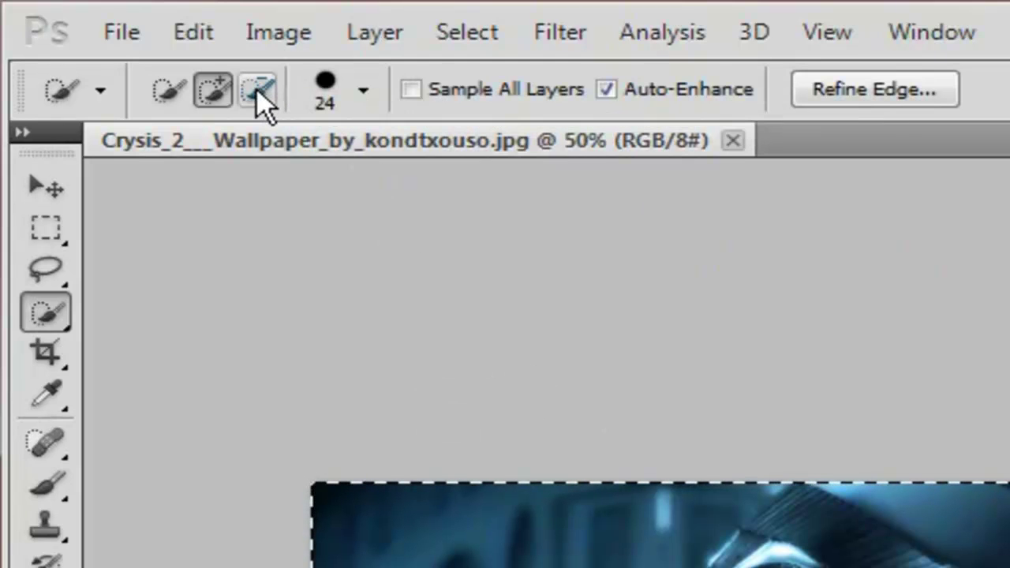
Step: Subtract the building background behind the soldier's helmet and back from the selection with the Quick Selection Tool
{"action": "left_click", "coordinate": [263, 92]}
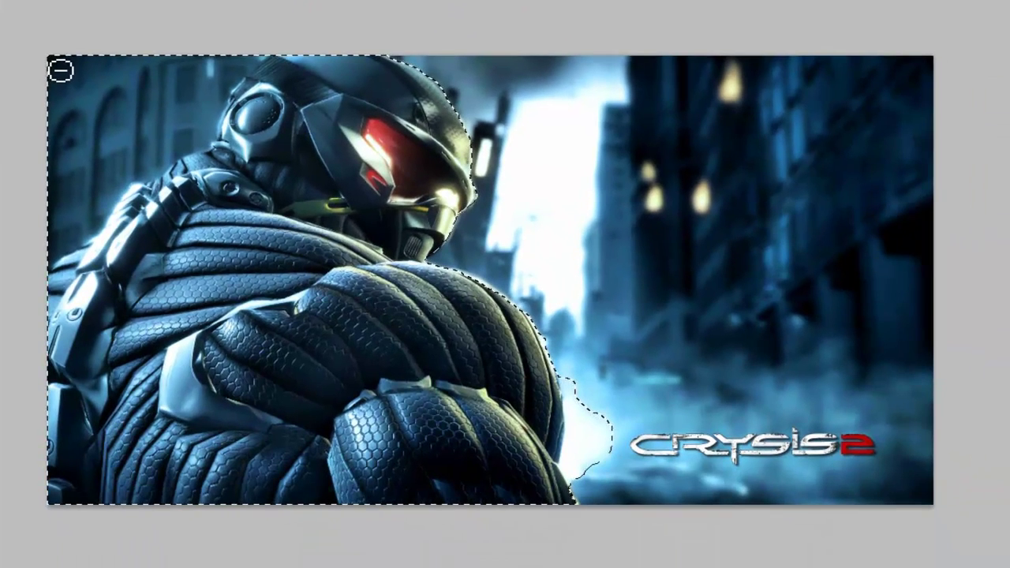
{"action": "mouse_move", "coordinate": [136, 190]}
{"action": "left_mouse_down"}
{"action": "mouse_move", "coordinate": [228, 264]}
{"action": "mouse_move", "coordinate": [276, 281]}
{"action": "left_mouse_up"}
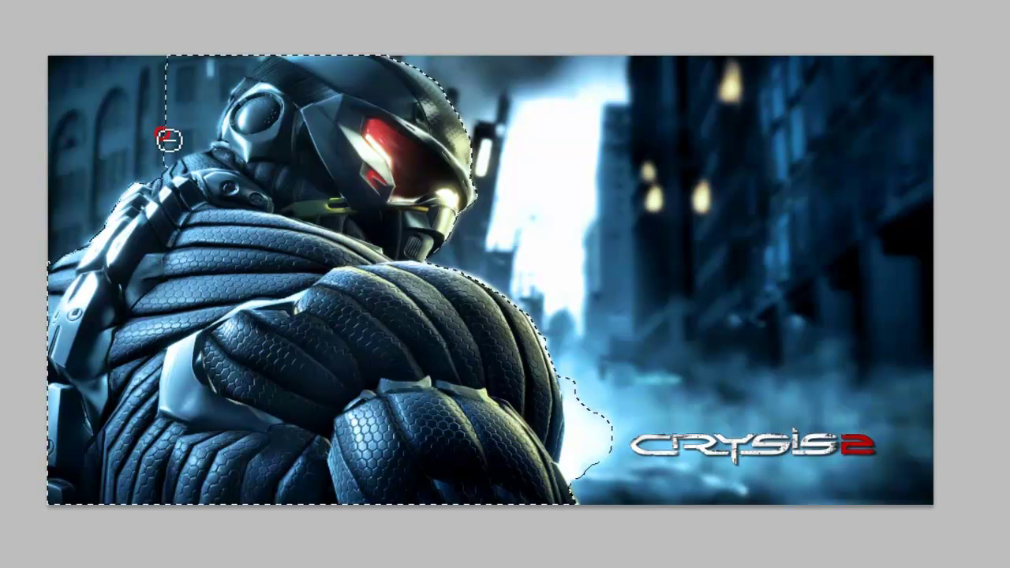
{"action": "mouse_move", "coordinate": [168, 140]}
{"action": "left_mouse_down"}
{"action": "mouse_move", "coordinate": [231, 68]}
{"action": "mouse_move", "coordinate": [245, 73]}
{"action": "left_mouse_up"}
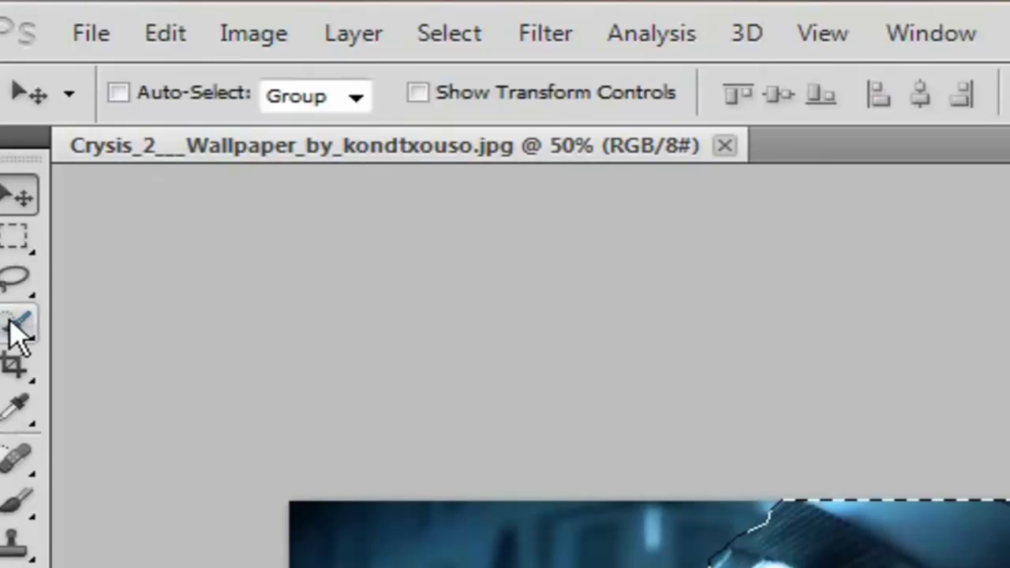
Step: Open Refine Edge for the soldier selection, turn on Decontaminate Colors and set the feather to 1 px
{"action": "left_click", "coordinate": [18, 330]}
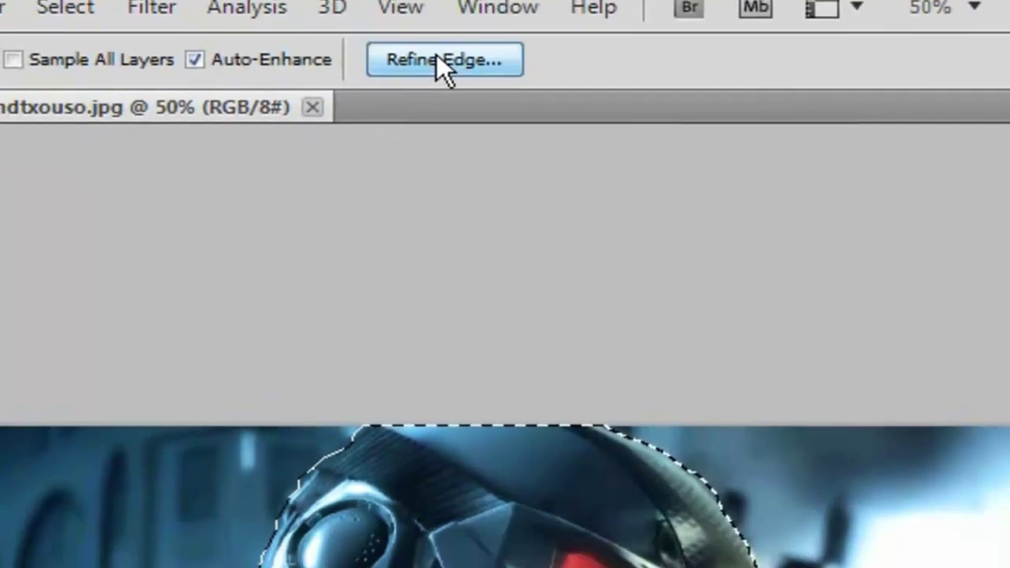
{"action": "left_click", "coordinate": [471, 103]}
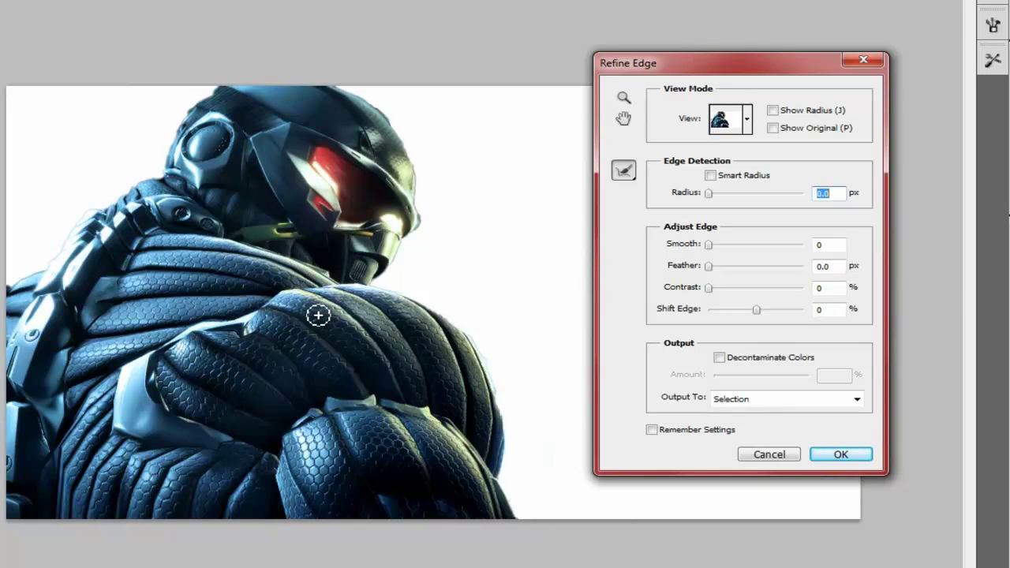
{"action": "left_click", "coordinate": [748, 119]}
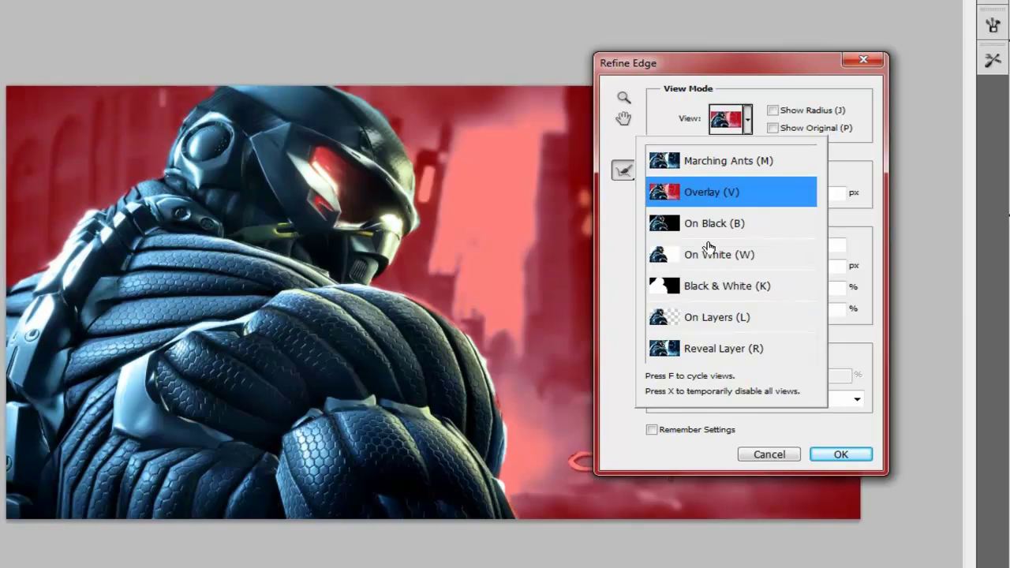
{"action": "left_click", "coordinate": [749, 125]}
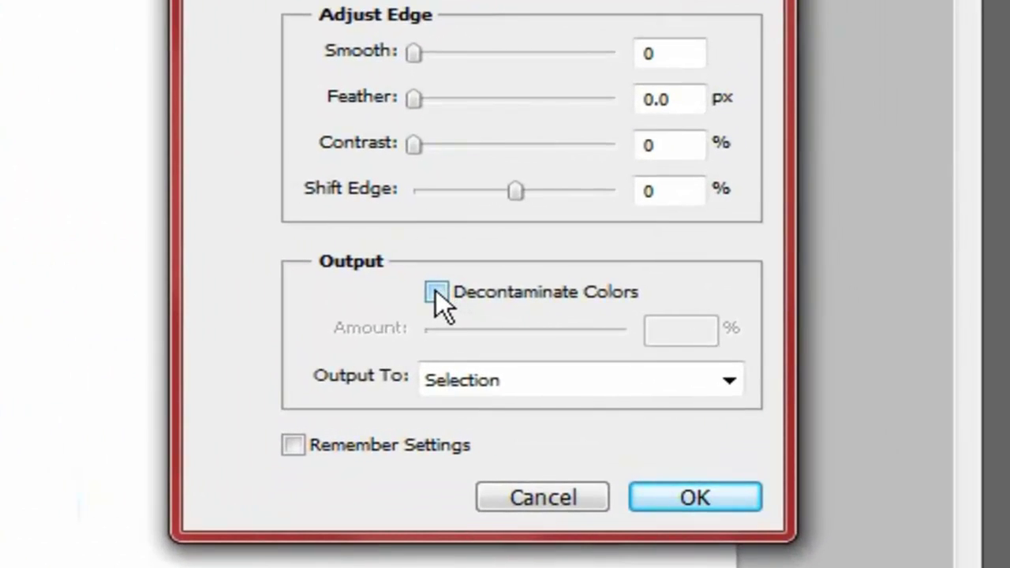
{"action": "left_click", "coordinate": [437, 290]}
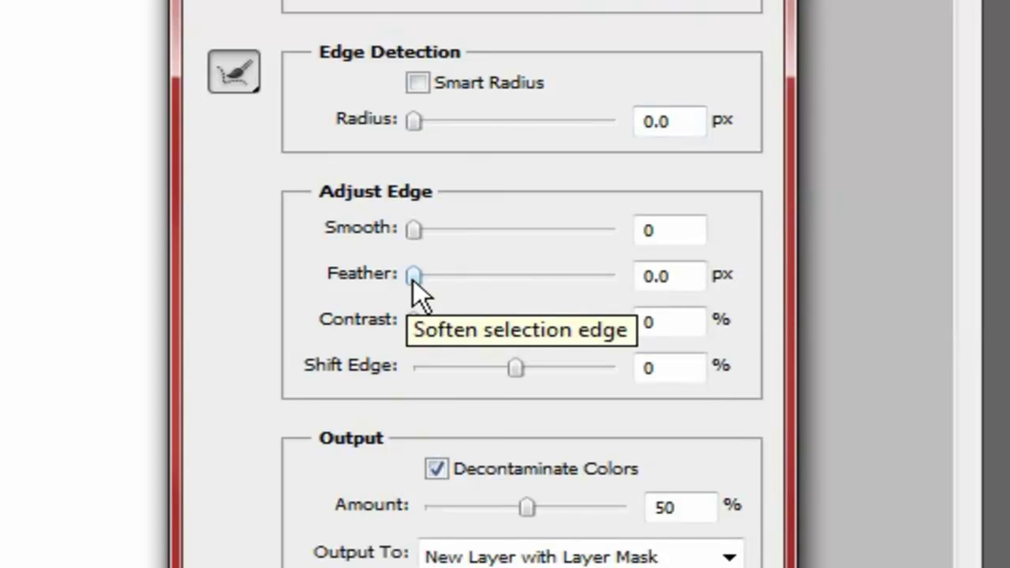
{"action": "left_click_drag", "start_coordinate": [413, 281], "coordinate": [427, 280]}
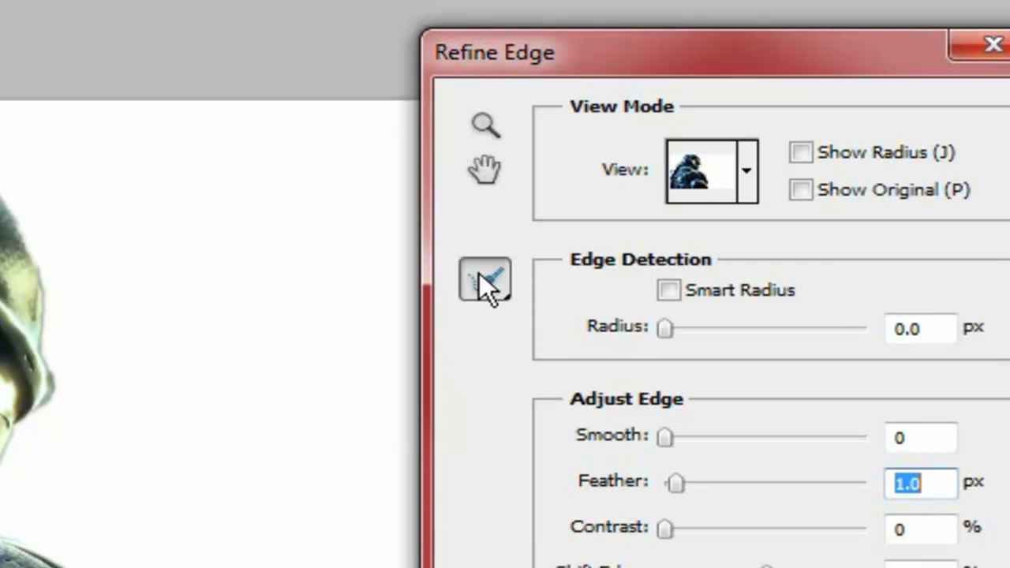
Step: Brush the Refine Radius Tool along the soldier's outline, covering the shoulder, arm, helmet and back edges
{"action": "mouse_move", "coordinate": [480, 273]}
{"action": "left_mouse_down"}
{"action": "mouse_move", "coordinate": [597, 268]}
{"action": "mouse_move", "coordinate": [589, 322]}
{"action": "mouse_move", "coordinate": [579, 269]}
{"action": "left_mouse_up"}
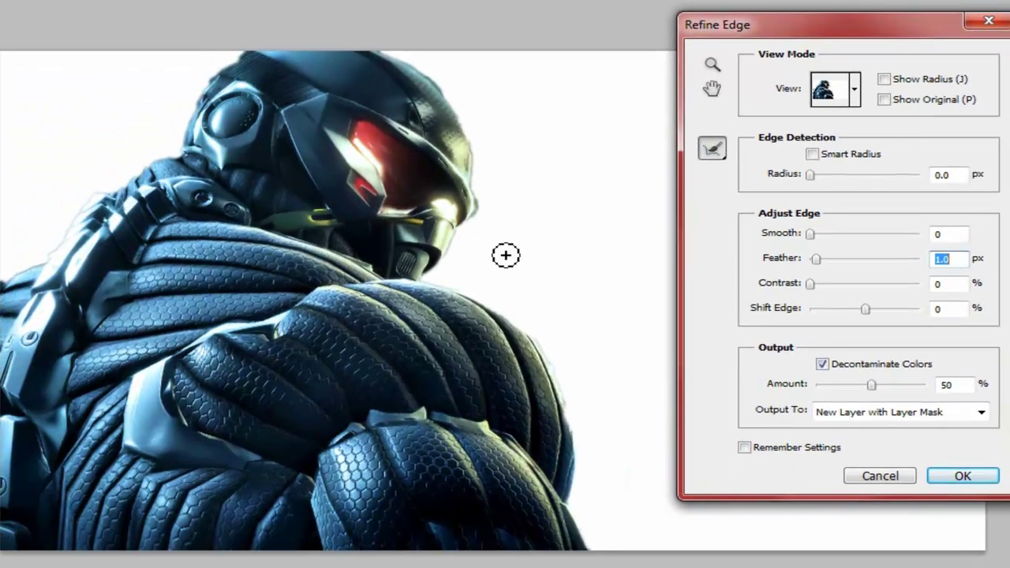
{"action": "left_click", "coordinate": [474, 280]}
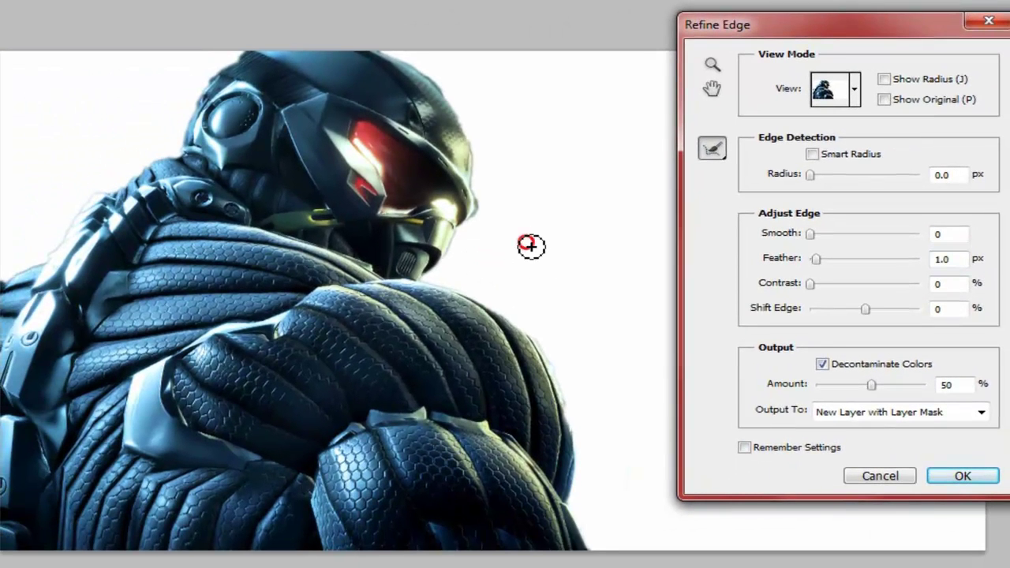
{"action": "mouse_move", "coordinate": [532, 246]}
{"action": "left_mouse_down"}
{"action": "mouse_move", "coordinate": [596, 316]}
{"action": "mouse_move", "coordinate": [472, 264]}
{"action": "mouse_move", "coordinate": [525, 249]}
{"action": "mouse_move", "coordinate": [510, 282]}
{"action": "mouse_move", "coordinate": [560, 275]}
{"action": "left_mouse_up"}
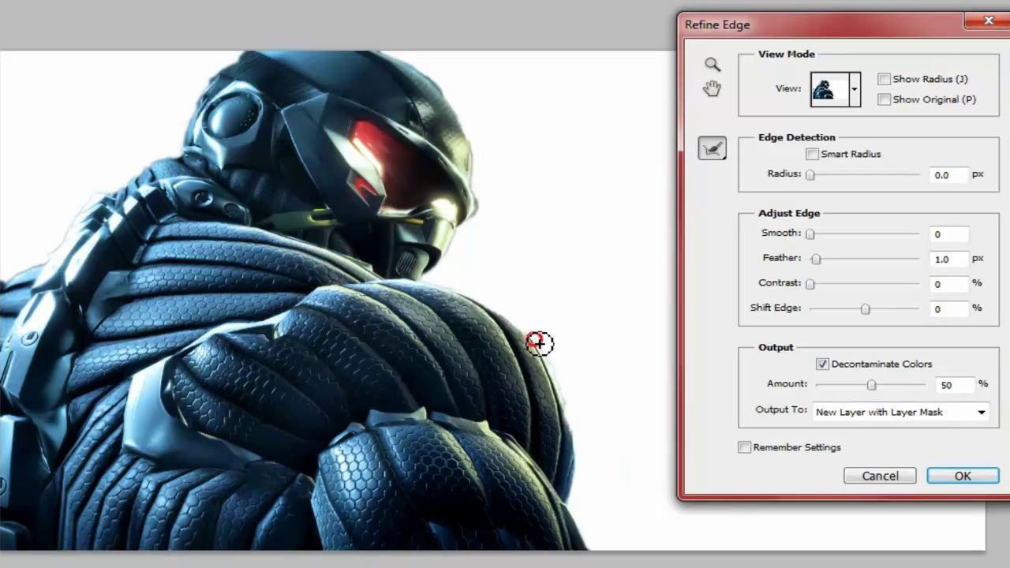
{"action": "mouse_move", "coordinate": [540, 343]}
{"action": "left_mouse_down"}
{"action": "mouse_move", "coordinate": [555, 354]}
{"action": "mouse_move", "coordinate": [573, 412]}
{"action": "mouse_move", "coordinate": [575, 491]}
{"action": "left_mouse_up"}
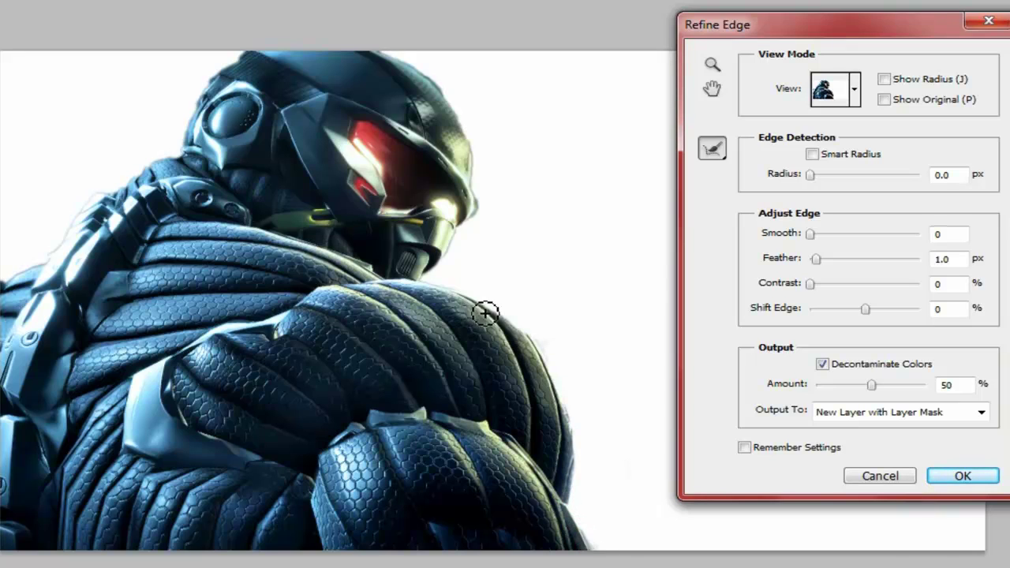
{"action": "mouse_move", "coordinate": [452, 296]}
{"action": "left_mouse_down"}
{"action": "mouse_move", "coordinate": [429, 287]}
{"action": "mouse_move", "coordinate": [489, 213]}
{"action": "mouse_move", "coordinate": [477, 150]}
{"action": "left_mouse_up"}
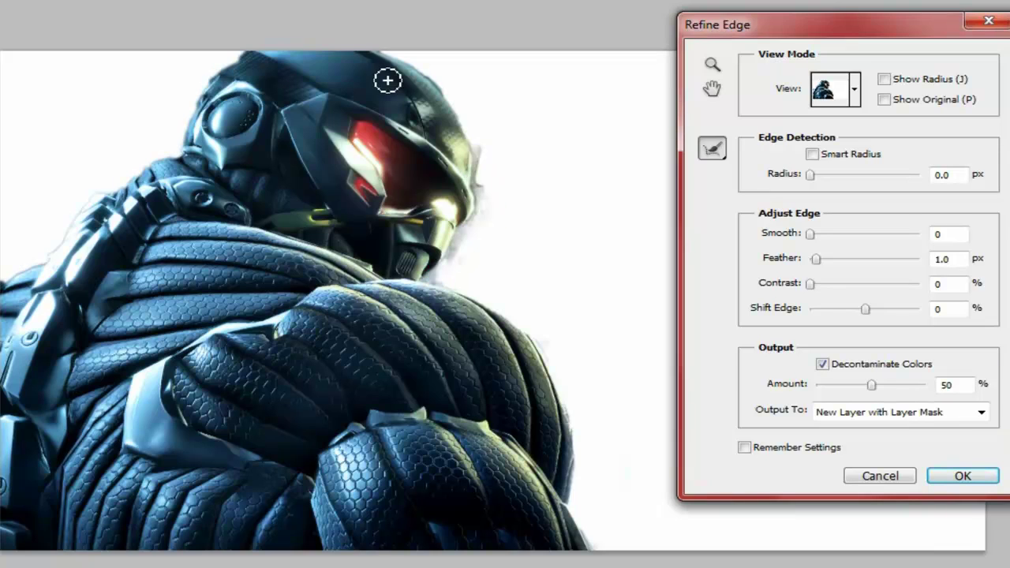
{"action": "mouse_move", "coordinate": [388, 53]}
{"action": "left_mouse_down"}
{"action": "mouse_move", "coordinate": [406, 54]}
{"action": "mouse_move", "coordinate": [447, 86]}
{"action": "mouse_move", "coordinate": [485, 157]}
{"action": "left_mouse_up"}
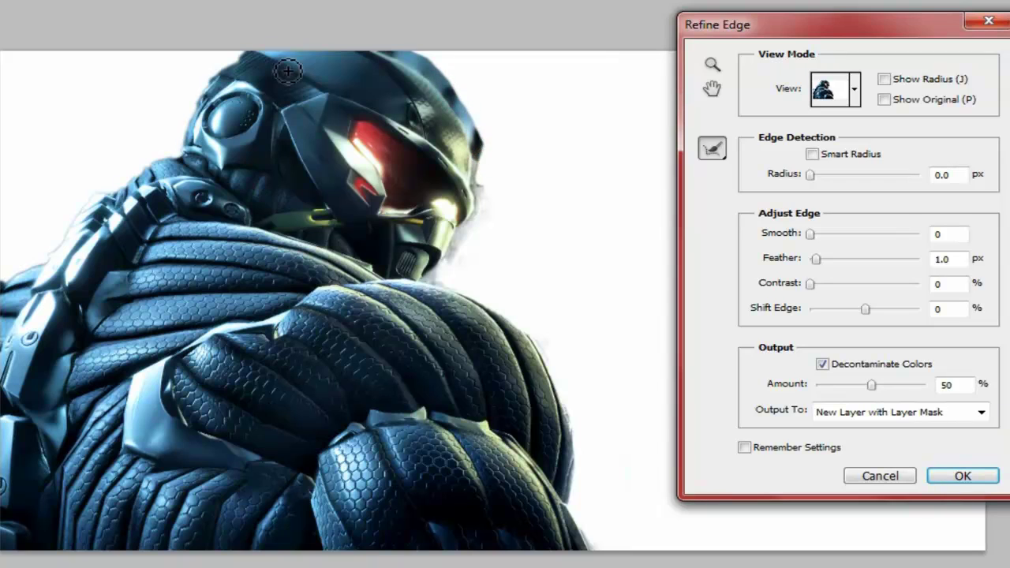
{"action": "mouse_move", "coordinate": [239, 59]}
{"action": "left_mouse_down"}
{"action": "mouse_move", "coordinate": [175, 165]}
{"action": "mouse_move", "coordinate": [96, 199]}
{"action": "mouse_move", "coordinate": [62, 254]}
{"action": "mouse_move", "coordinate": [15, 280]}
{"action": "left_mouse_up"}
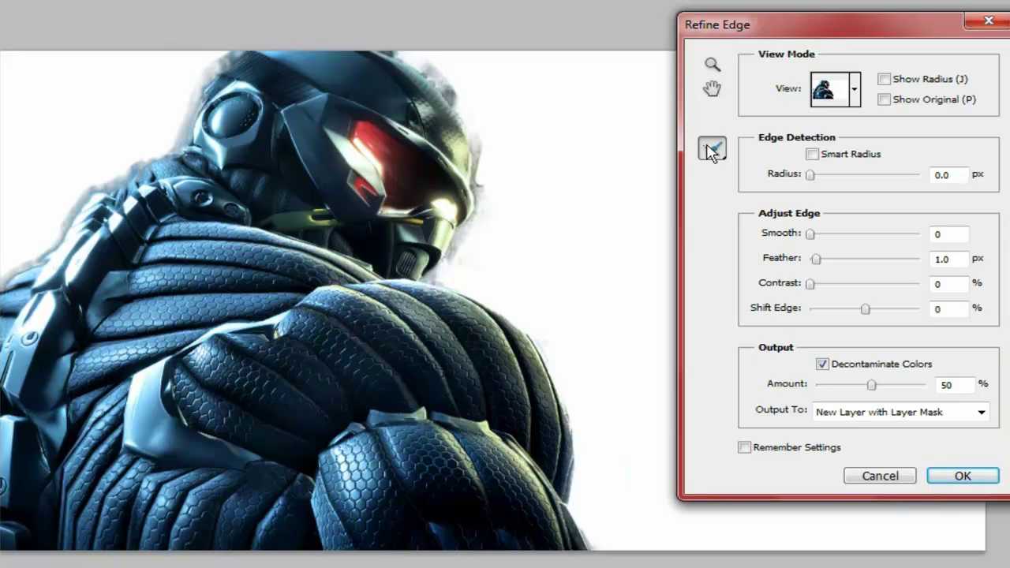
Step: Clean up the smudgy fringe around the helmet, arm and back with the Erase Refinements Tool
{"action": "left_click_drag", "start_coordinate": [712, 150], "coordinate": [756, 173]}
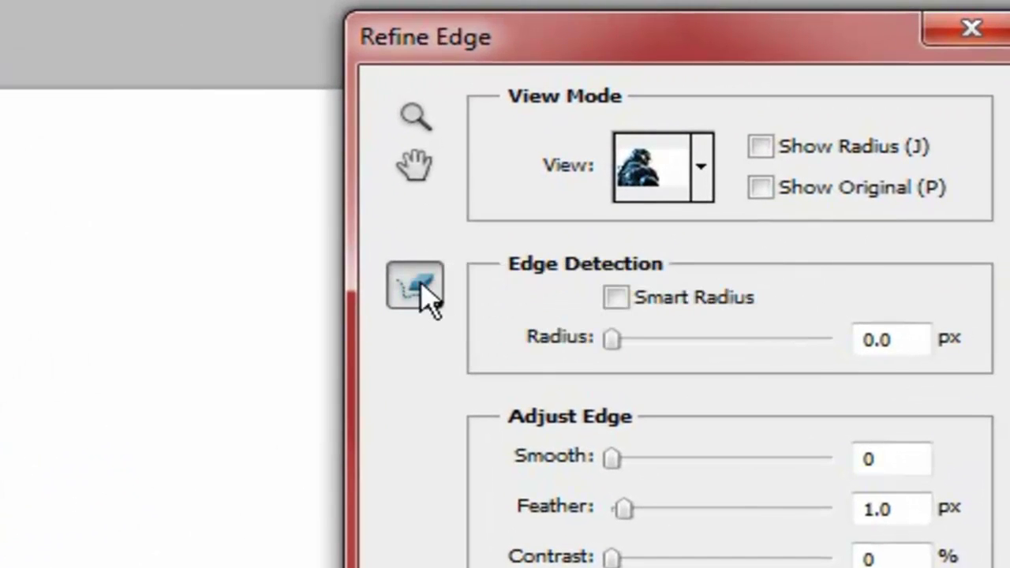
{"action": "mouse_move", "coordinate": [423, 298]}
{"action": "left_mouse_down"}
{"action": "mouse_move", "coordinate": [417, 285]}
{"action": "mouse_move", "coordinate": [439, 288]}
{"action": "mouse_move", "coordinate": [513, 324]}
{"action": "left_mouse_up"}
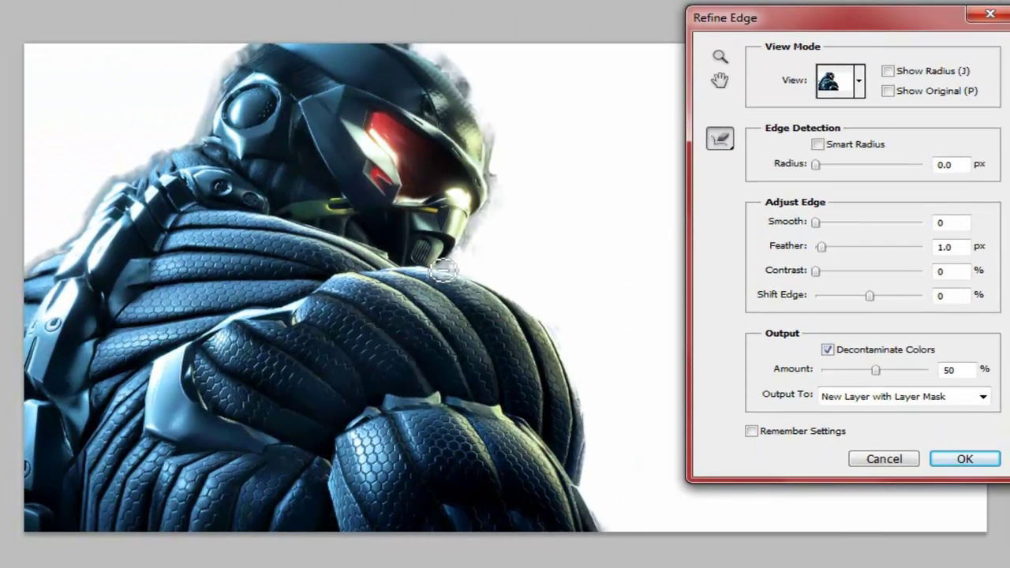
{"action": "mouse_move", "coordinate": [442, 268]}
{"action": "left_mouse_down"}
{"action": "mouse_move", "coordinate": [490, 213]}
{"action": "mouse_move", "coordinate": [487, 228]}
{"action": "mouse_move", "coordinate": [494, 189]}
{"action": "mouse_move", "coordinate": [477, 109]}
{"action": "mouse_move", "coordinate": [405, 47]}
{"action": "mouse_move", "coordinate": [471, 76]}
{"action": "mouse_move", "coordinate": [487, 98]}
{"action": "left_mouse_up"}
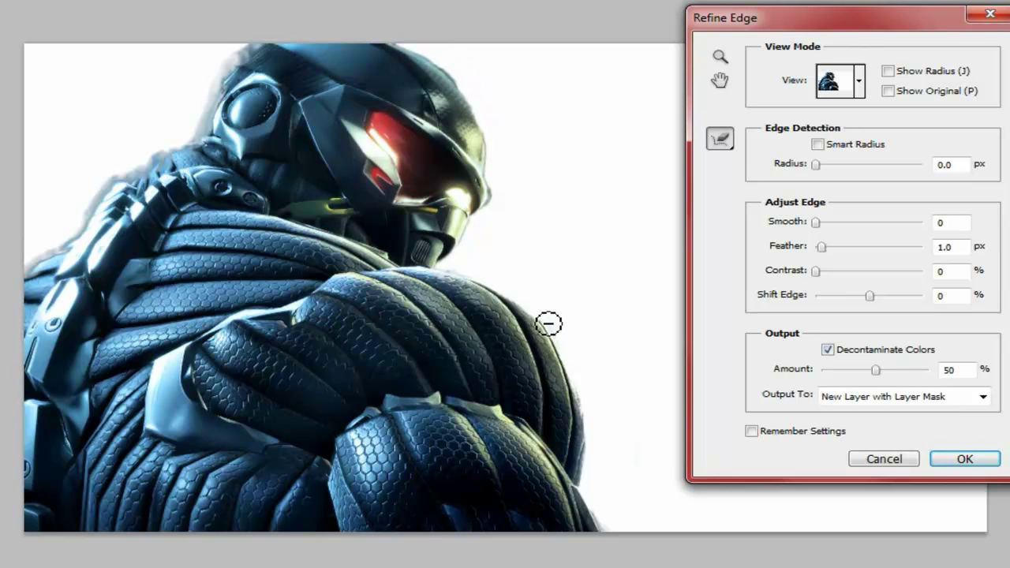
{"action": "mouse_move", "coordinate": [549, 323]}
{"action": "left_mouse_down"}
{"action": "mouse_move", "coordinate": [576, 382]}
{"action": "mouse_move", "coordinate": [587, 492]}
{"action": "mouse_move", "coordinate": [580, 476]}
{"action": "mouse_move", "coordinate": [606, 543]}
{"action": "left_mouse_up"}
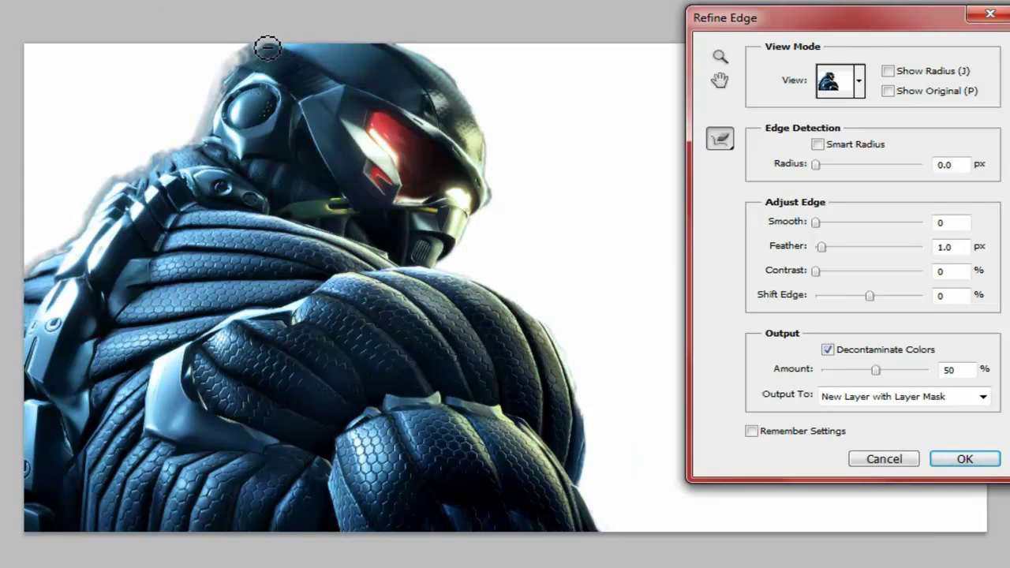
{"action": "mouse_move", "coordinate": [267, 48]}
{"action": "left_mouse_down"}
{"action": "mouse_move", "coordinate": [221, 86]}
{"action": "mouse_move", "coordinate": [208, 134]}
{"action": "mouse_move", "coordinate": [108, 184]}
{"action": "mouse_move", "coordinate": [86, 208]}
{"action": "mouse_move", "coordinate": [116, 178]}
{"action": "mouse_move", "coordinate": [86, 223]}
{"action": "mouse_move", "coordinate": [22, 274]}
{"action": "left_mouse_up"}
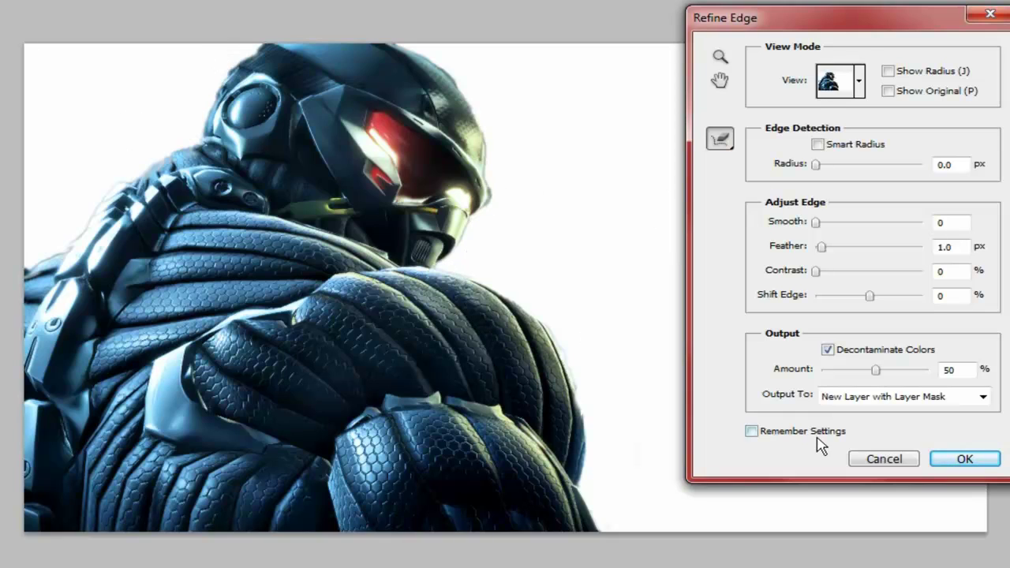
{"action": "left_click", "coordinate": [721, 142]}
{"action": "left_click", "coordinate": [785, 136]}
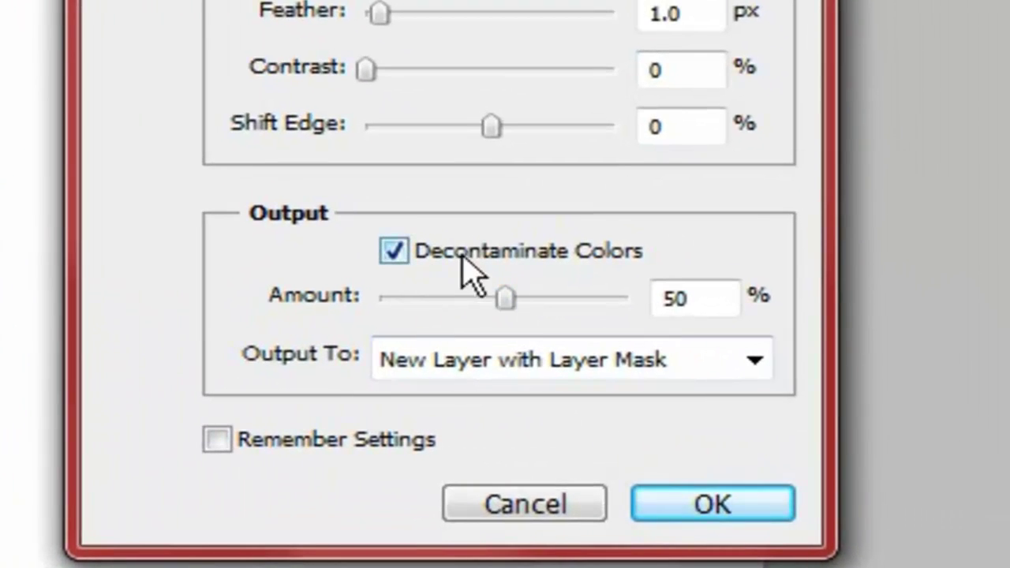
Step: Set the Decontaminate Colors amount to 100% and output the refined selection to a new layer with layer mask
{"action": "left_click_drag", "start_coordinate": [542, 302], "coordinate": [650, 300]}
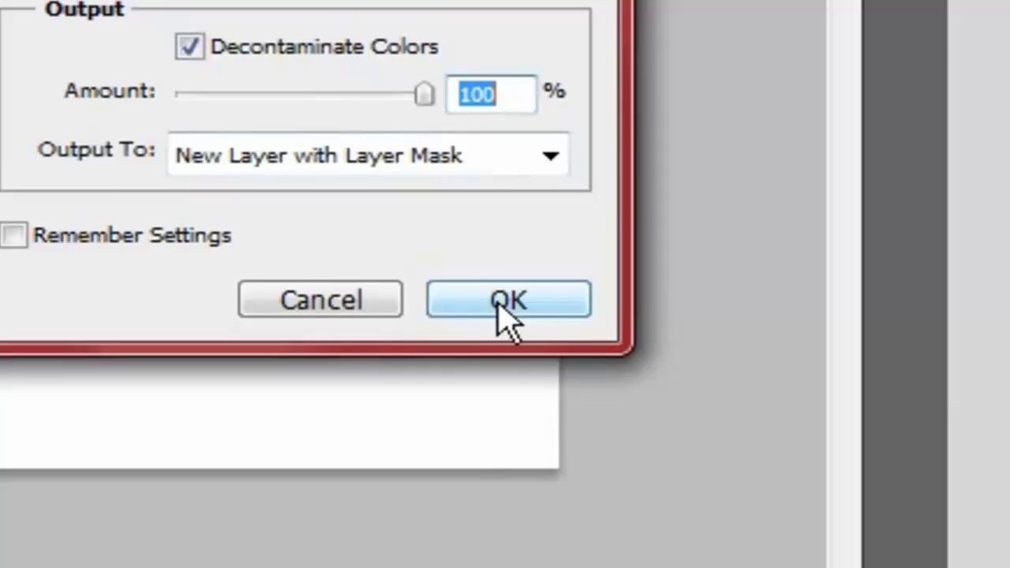
{"action": "left_click", "coordinate": [713, 503]}
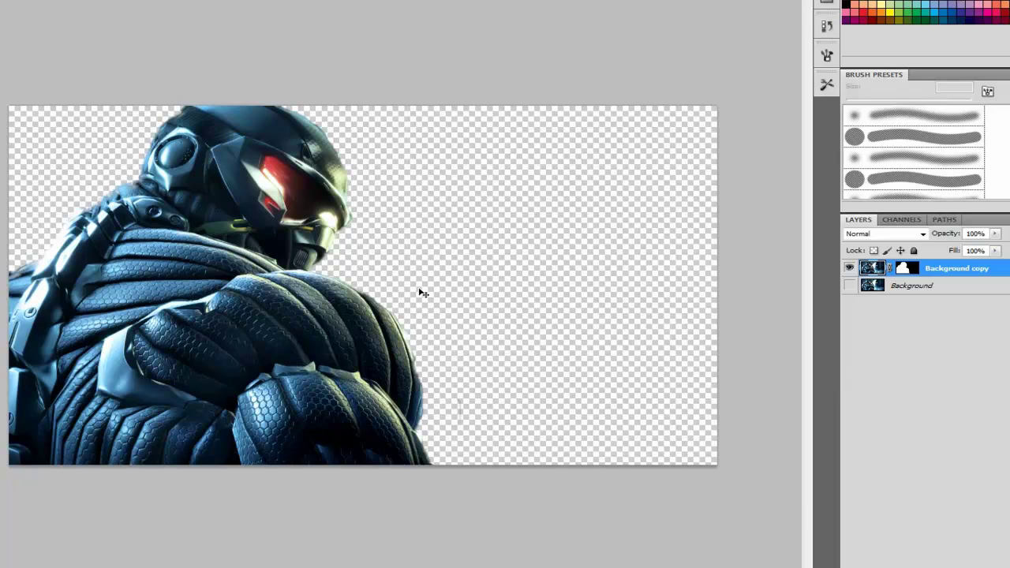
Step: Swap the foreground colour to white, try a brush stroke across the hexagonal arm armour, and undo it
{"action": "scroll", "coordinate": [422, 293], "scroll_direction": "up", "scroll_amount": 3}
{"action": "scroll", "coordinate": [423, 293], "scroll_direction": "up", "scroll_amount": 2}
{"action": "key", "text": "b"}
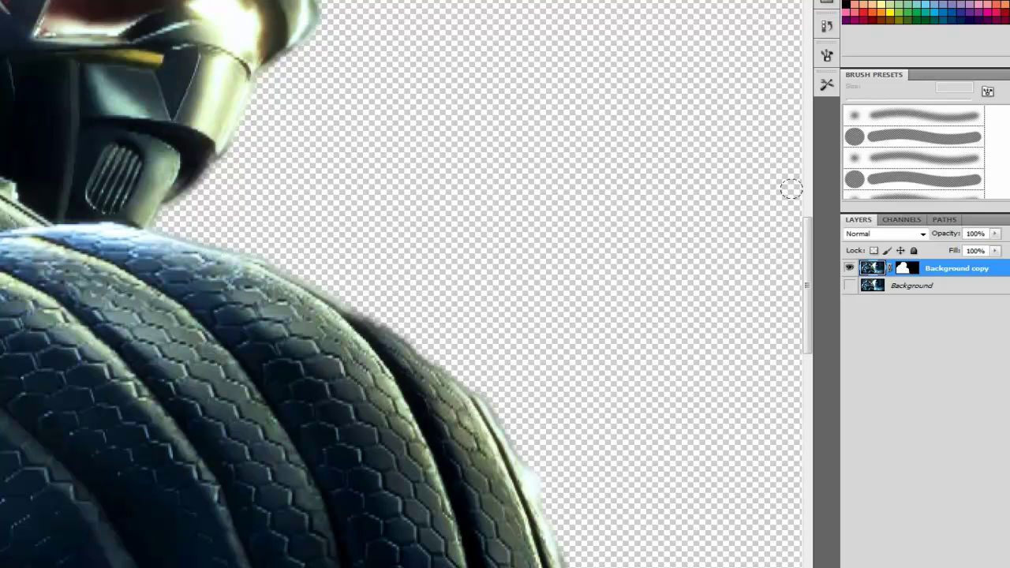
{"action": "mouse_move", "coordinate": [807, 246]}
{"action": "left_mouse_down"}
{"action": "mouse_move", "coordinate": [821, 369]}
{"action": "mouse_move", "coordinate": [819, 359]}
{"action": "left_mouse_up"}
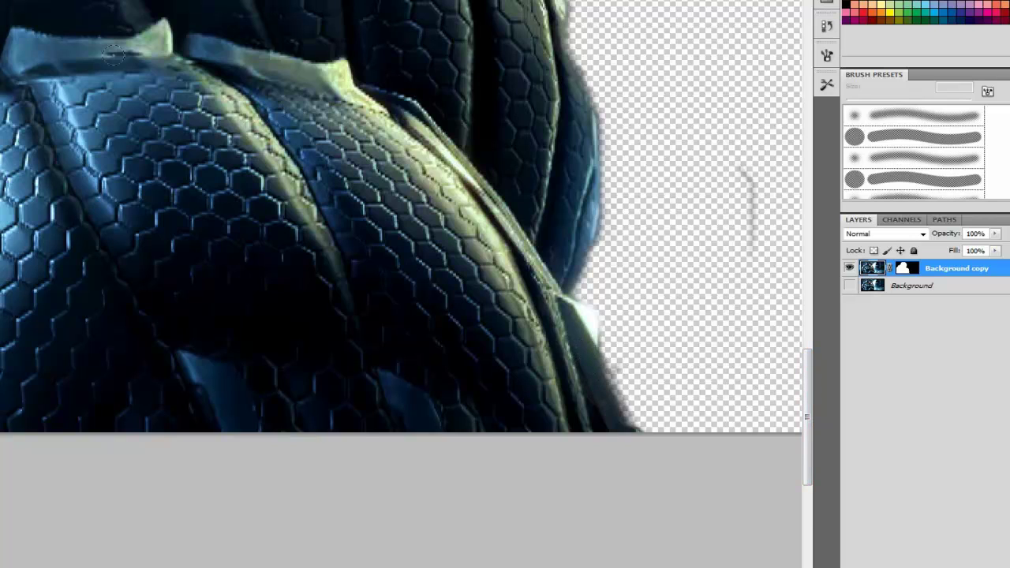
{"action": "left_click_drag", "start_coordinate": [808, 403], "coordinate": [808, 359]}
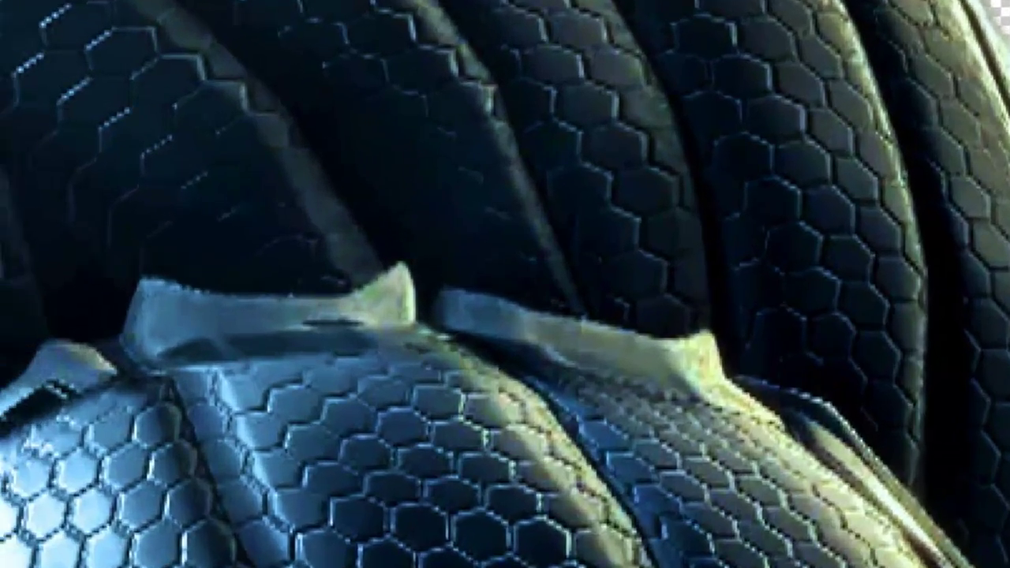
{"action": "left_click", "coordinate": [47, 257]}
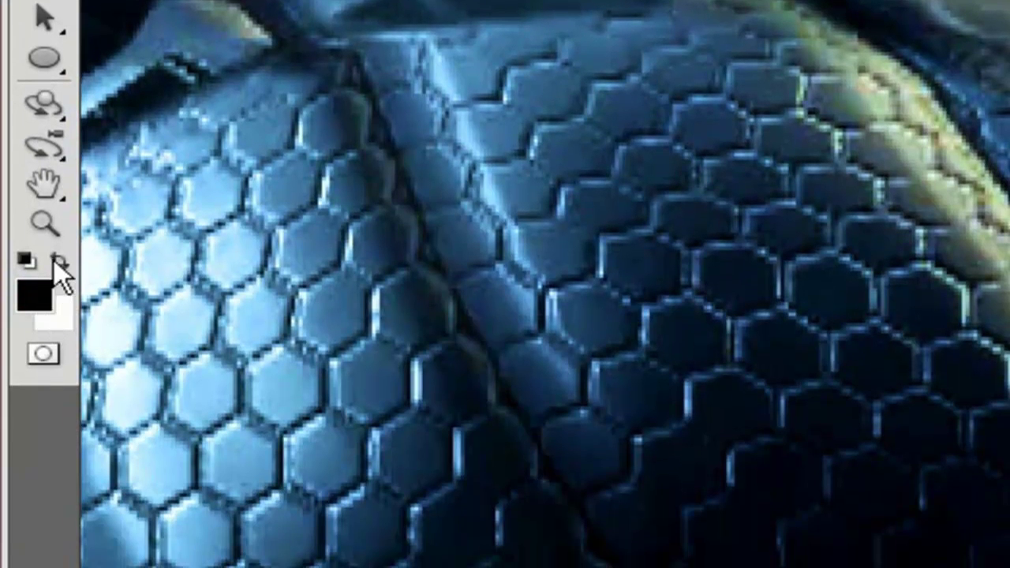
{"action": "left_click", "coordinate": [56, 261]}
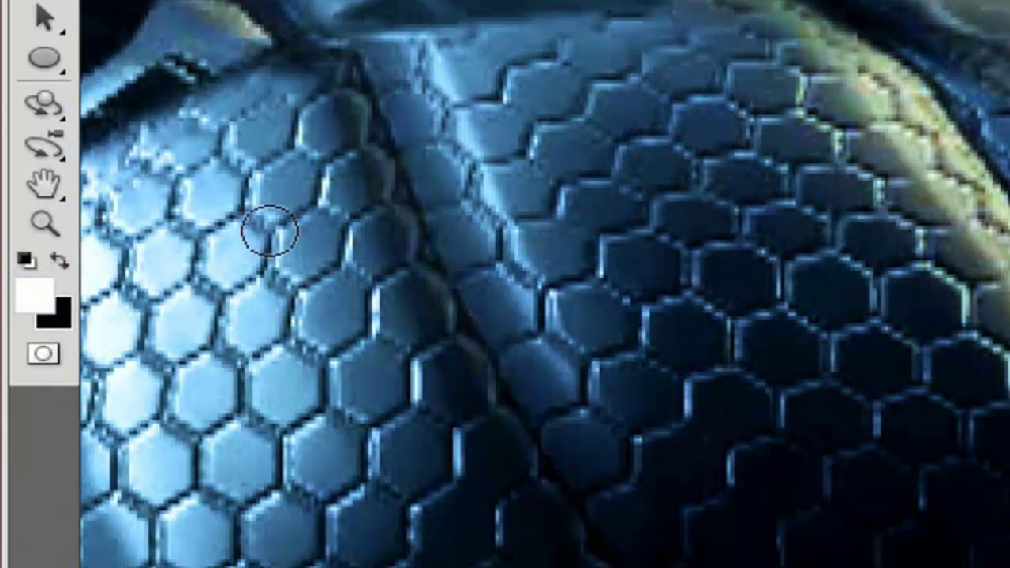
{"action": "mouse_move", "coordinate": [524, 207]}
{"action": "left_mouse_down"}
{"action": "mouse_move", "coordinate": [528, 344]}
{"action": "mouse_move", "coordinate": [811, 251]}
{"action": "left_mouse_up"}
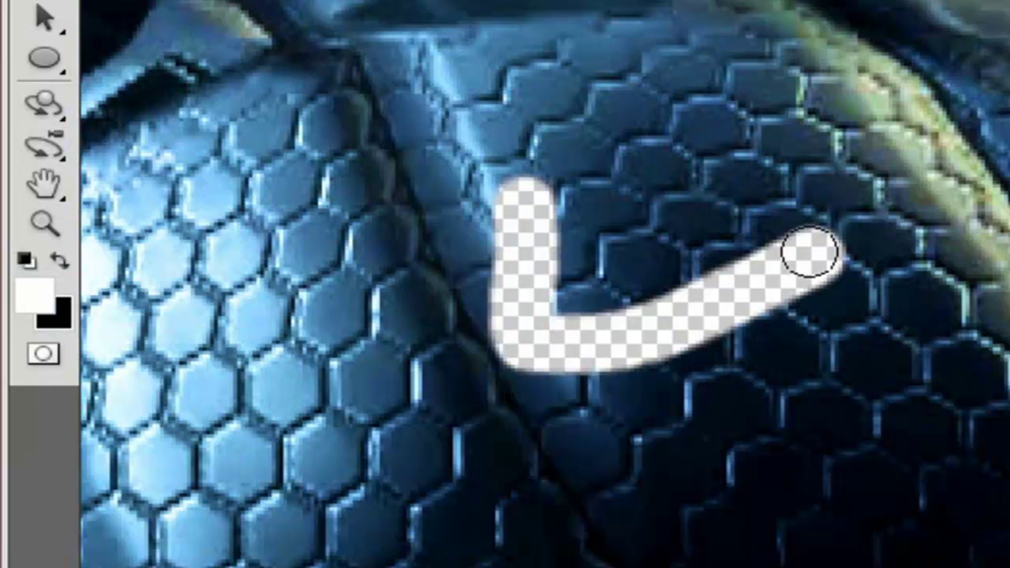
{"action": "key", "text": "ctrl+z"}
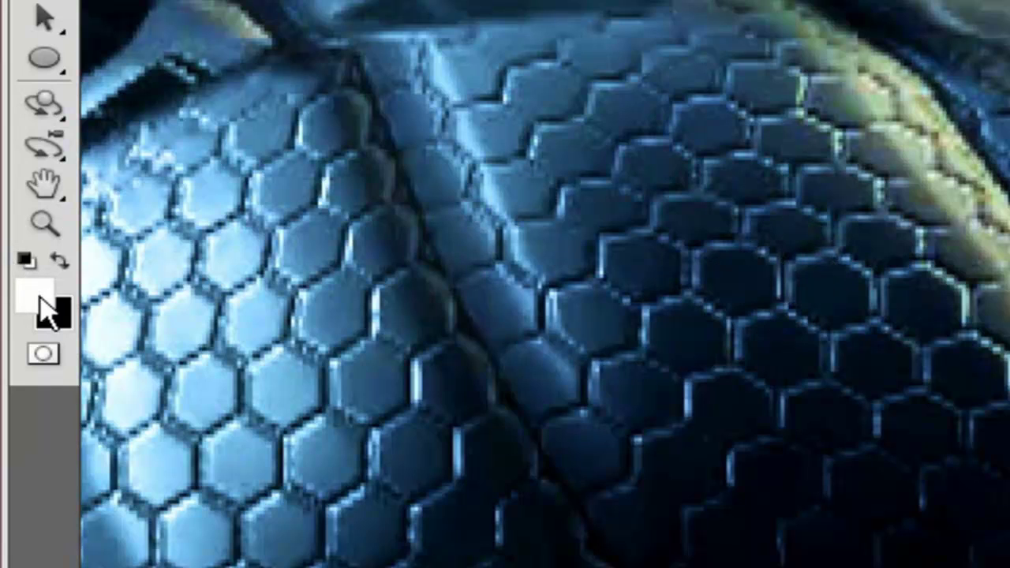
Step: Swap the foreground and background colours, try brushing away the fringe along the arm's lower outer edge, and undo the stroke
{"action": "left_click", "coordinate": [58, 263]}
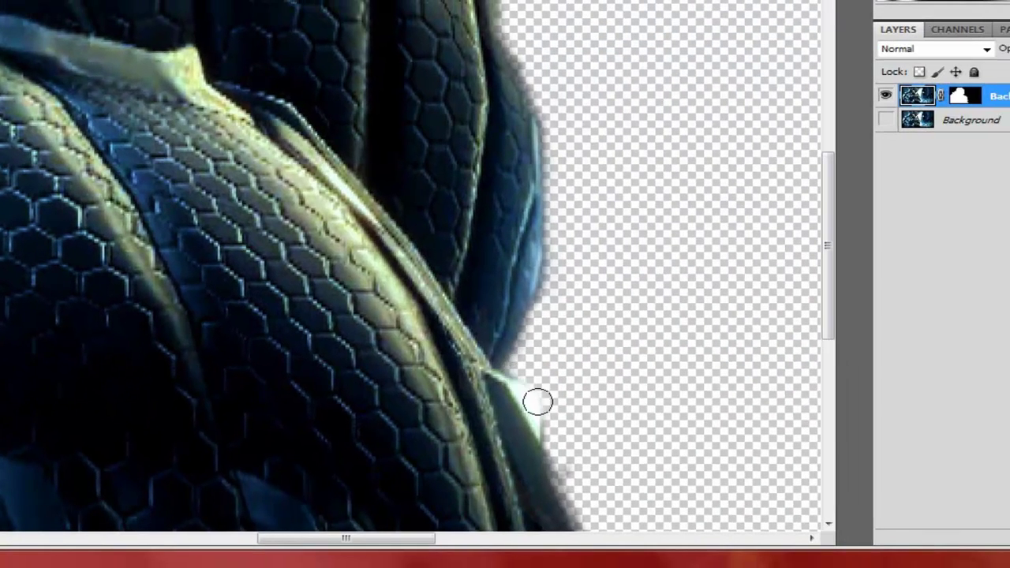
{"action": "scroll", "coordinate": [672, 350], "scroll_direction": "down", "scroll_amount": 2}
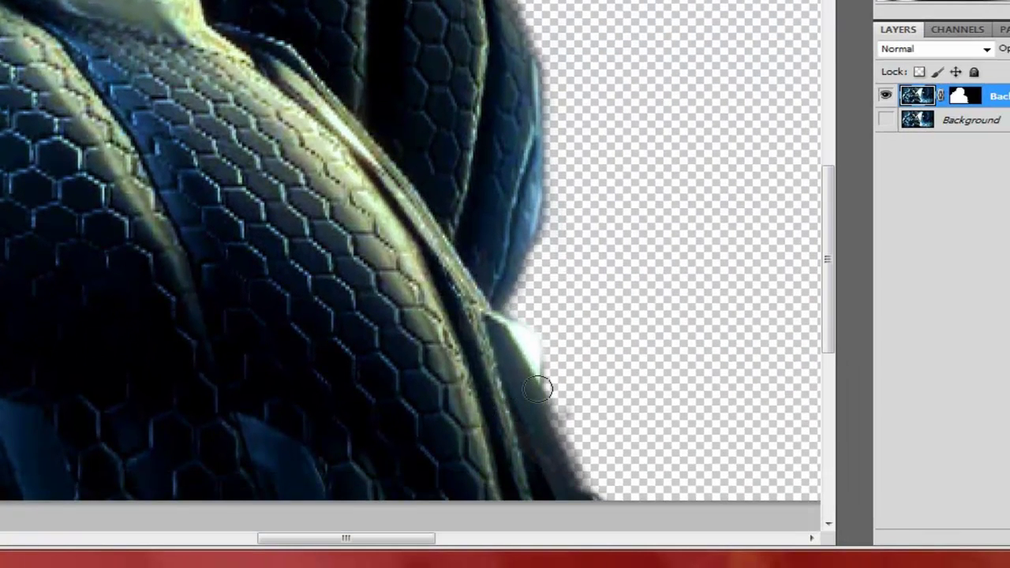
{"action": "left_click_drag", "start_coordinate": [538, 389], "coordinate": [604, 510]}
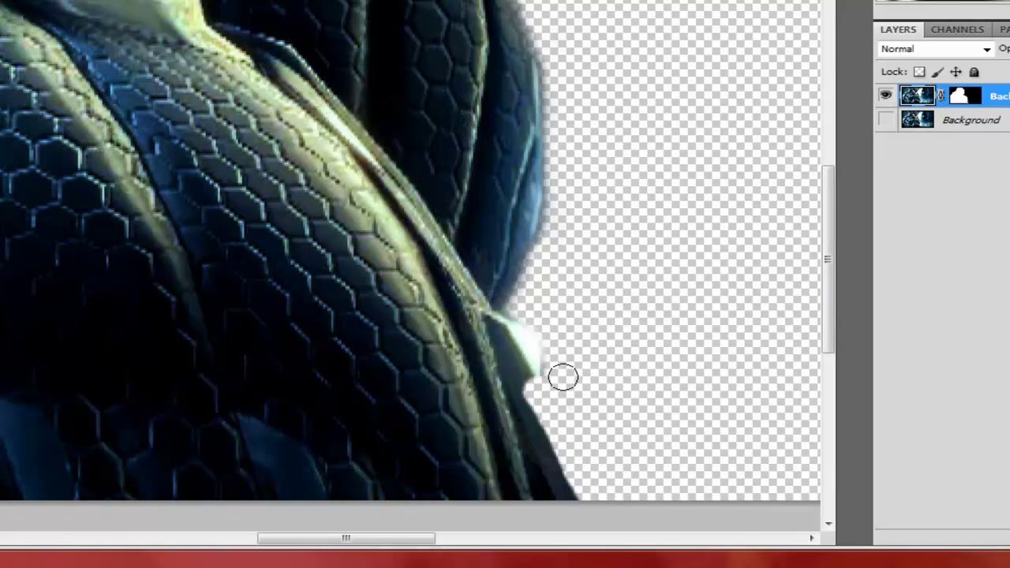
{"action": "key", "text": "ctrl+z"}
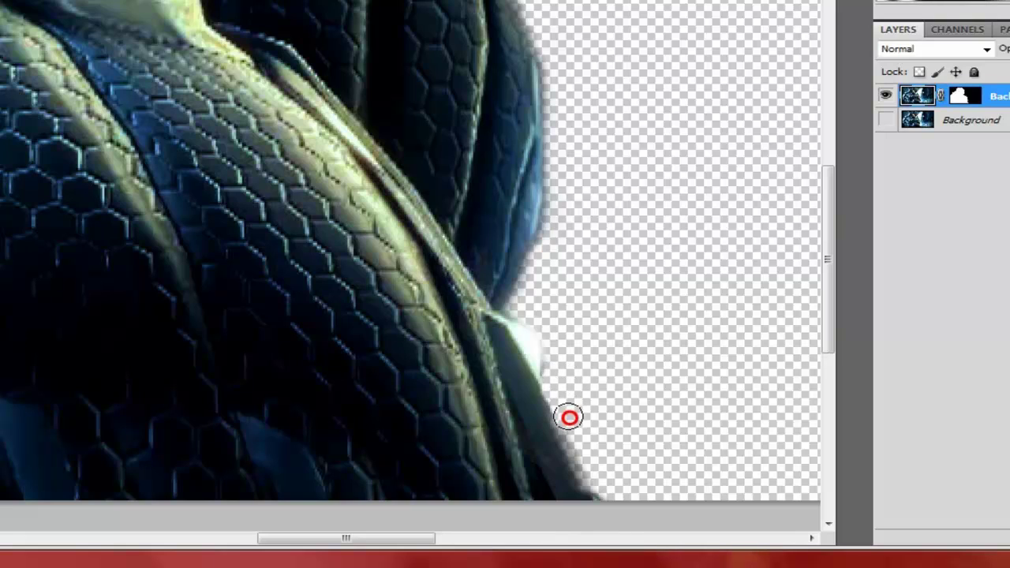
Step: Erase the dark fringe along the arm's lower outer edge with short brush strokes
{"action": "left_click_drag", "start_coordinate": [583, 451], "coordinate": [608, 492]}
{"action": "mouse_move", "coordinate": [576, 406]}
{"action": "left_mouse_down"}
{"action": "mouse_move", "coordinate": [569, 419]}
{"action": "mouse_move", "coordinate": [551, 387]}
{"action": "left_mouse_up"}
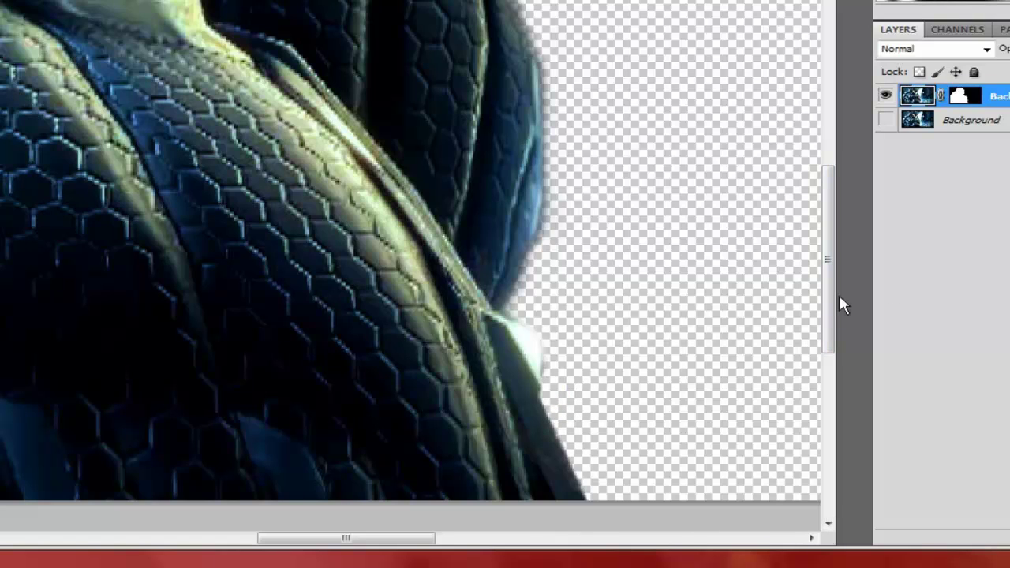
Step: Erase a small oval patch in the shoulder fabric just behind the helmet
{"action": "left_click_drag", "start_coordinate": [829, 300], "coordinate": [814, 0]}
{"action": "key", "text": "ctrl+minus"}
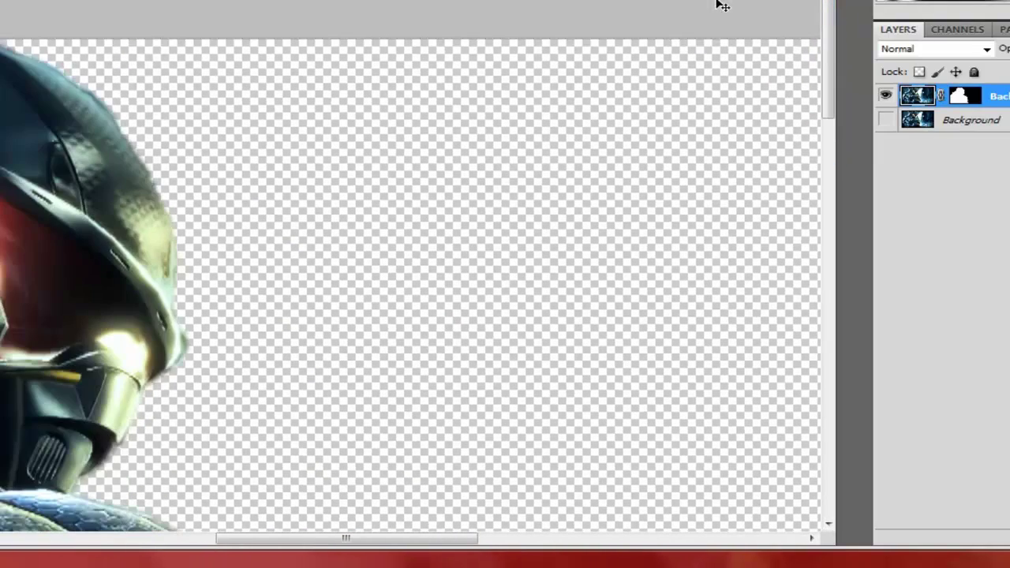
{"action": "left_click_drag", "start_coordinate": [410, 540], "coordinate": [278, 534]}
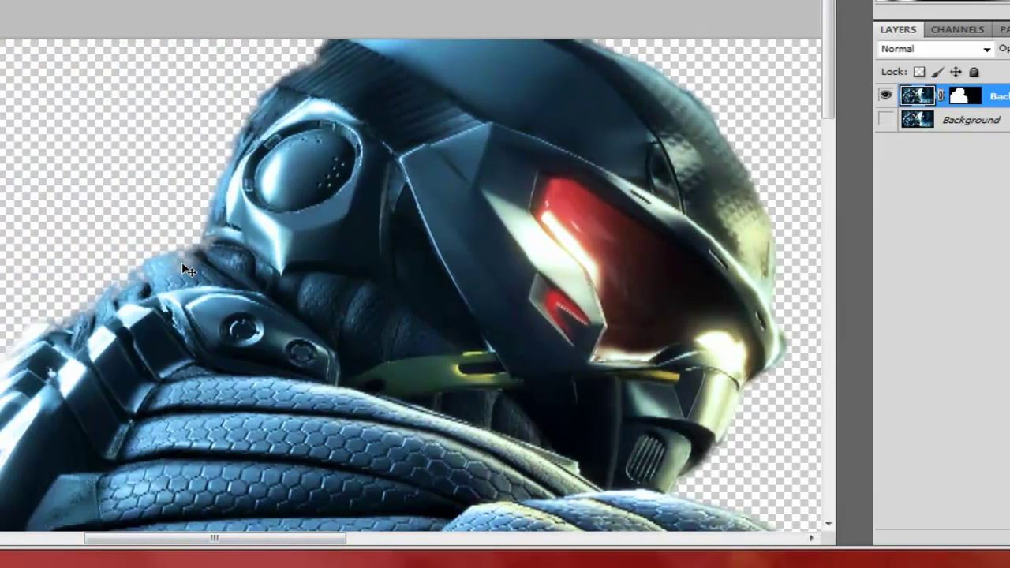
{"action": "scroll", "coordinate": [181, 262], "scroll_direction": "up", "scroll_amount": 5}
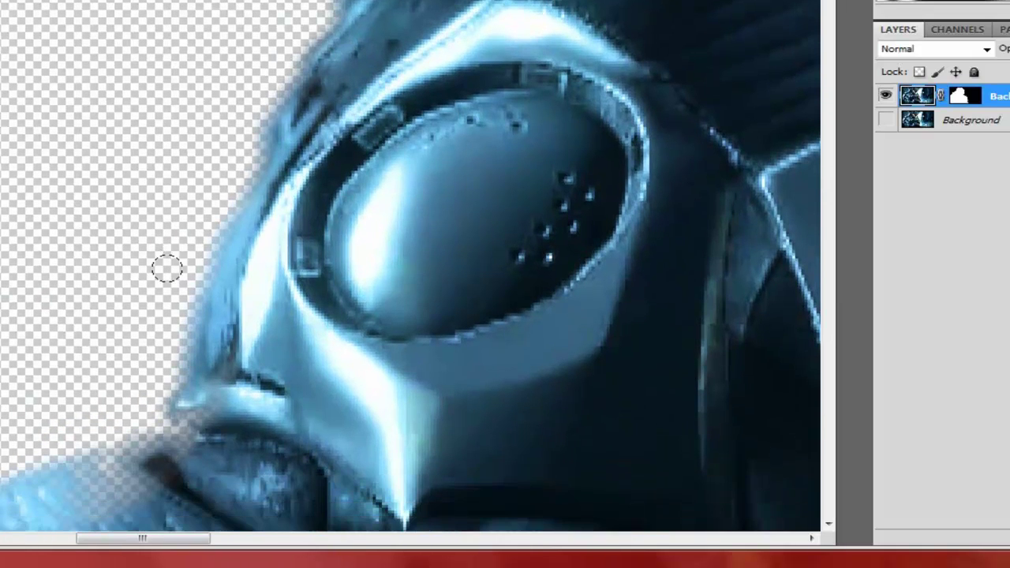
{"action": "scroll", "coordinate": [167, 269], "scroll_direction": "down", "scroll_amount": 3}
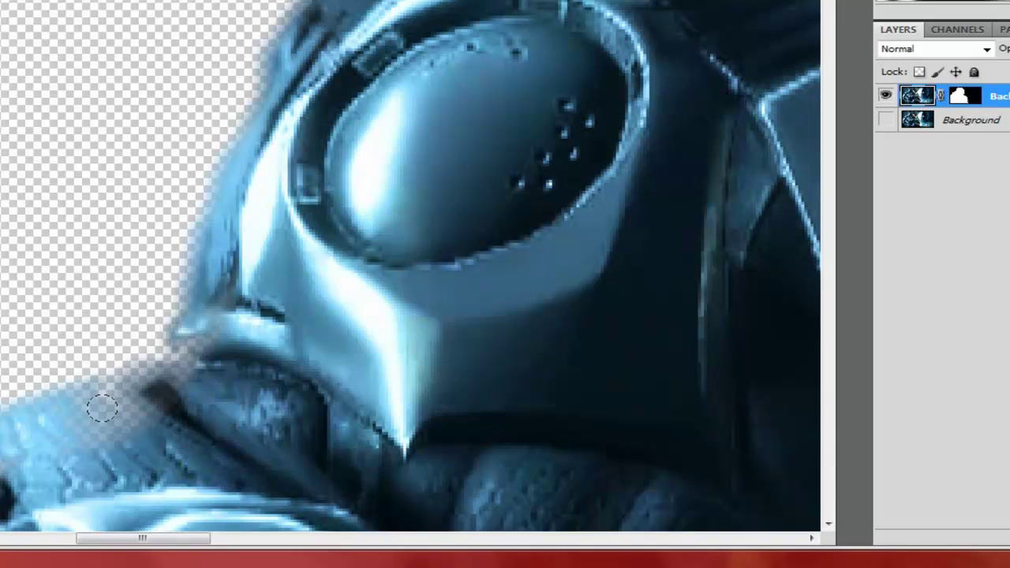
{"action": "left_click_drag", "start_coordinate": [69, 413], "coordinate": [102, 393]}
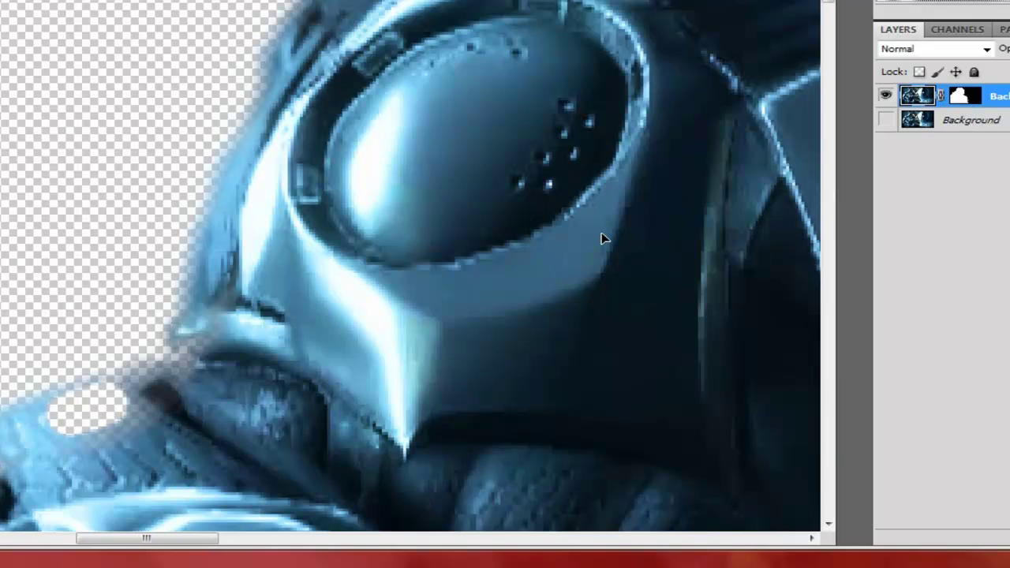
Step: Select the Background copy layer's mask and paint back the faded area between the helmet and the shoulder
{"action": "key", "text": "ctrl+minus"}
{"action": "key", "text": "ctrl+minus"}
{"action": "key", "text": "ctrl+minus"}
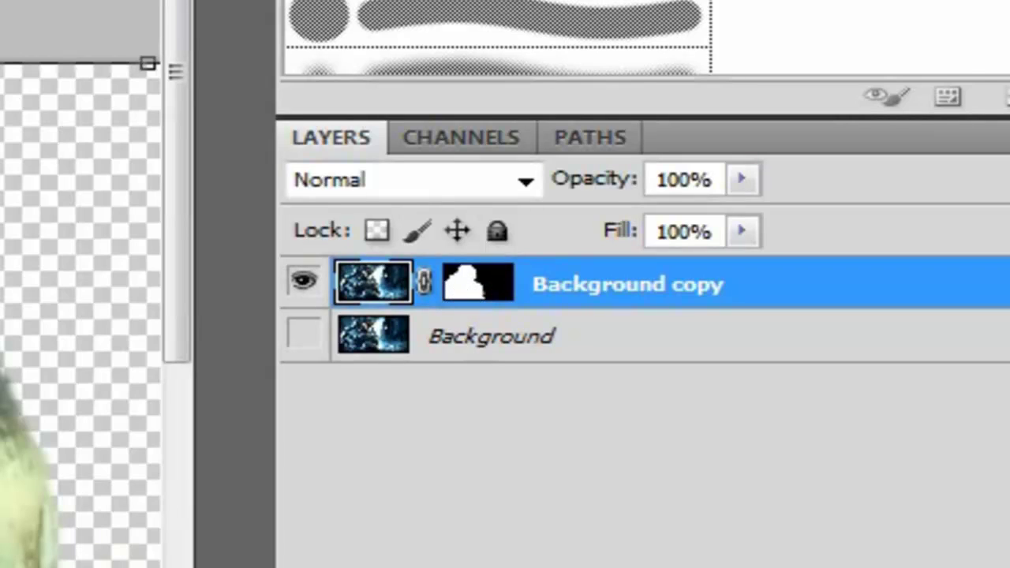
{"action": "left_click", "coordinate": [484, 284]}
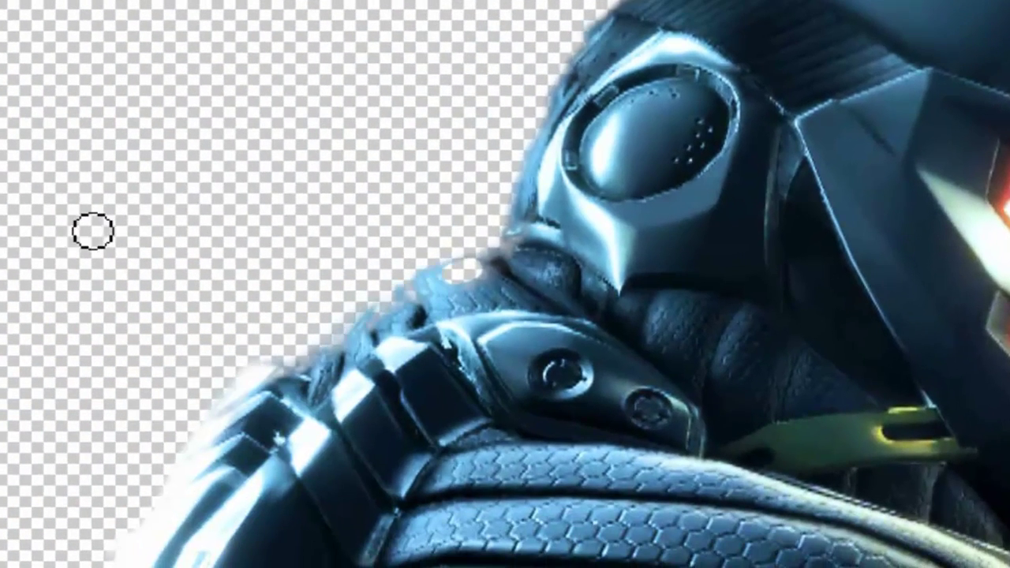
{"action": "key", "text": "v"}
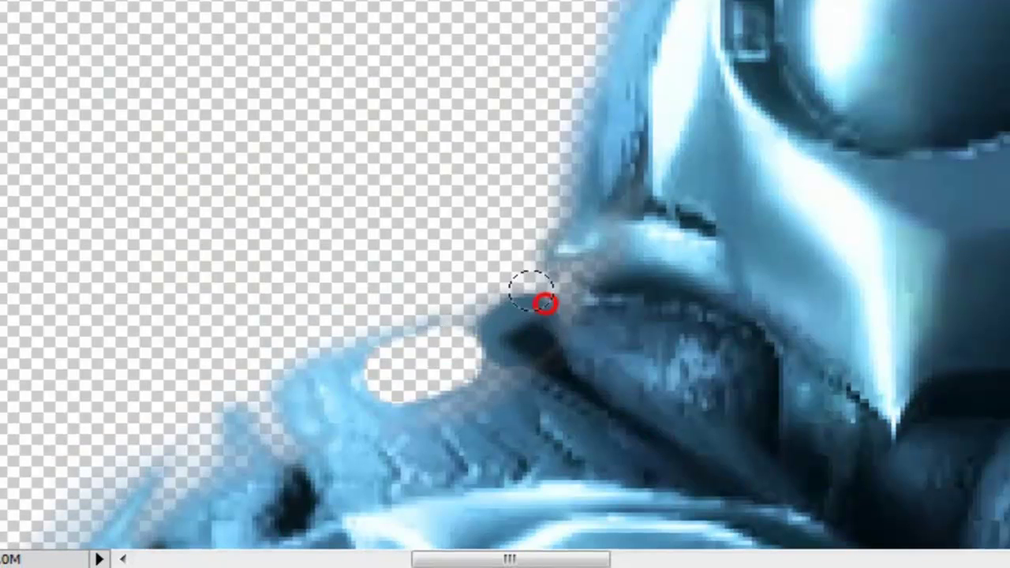
{"action": "mouse_move", "coordinate": [531, 289]}
{"action": "left_mouse_down"}
{"action": "mouse_move", "coordinate": [571, 262]}
{"action": "mouse_move", "coordinate": [598, 197]}
{"action": "mouse_move", "coordinate": [560, 295]}
{"action": "mouse_move", "coordinate": [453, 383]}
{"action": "mouse_move", "coordinate": [387, 402]}
{"action": "mouse_move", "coordinate": [449, 349]}
{"action": "mouse_move", "coordinate": [364, 365]}
{"action": "mouse_move", "coordinate": [470, 326]}
{"action": "mouse_move", "coordinate": [424, 348]}
{"action": "mouse_move", "coordinate": [406, 383]}
{"action": "left_mouse_up"}
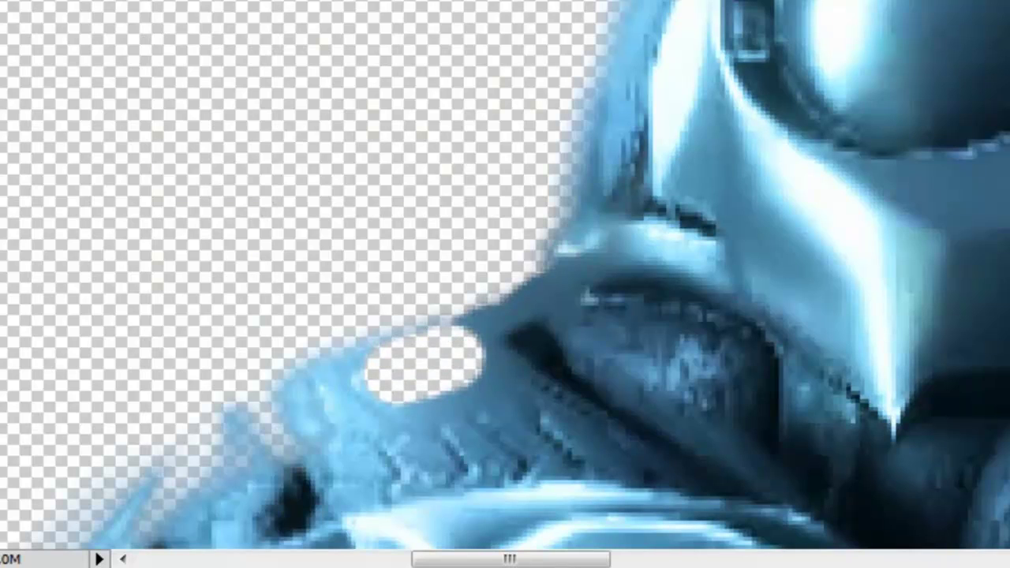
Step: Paint on the mask to restore a smooth upper edge along the back of the shoulder above the armour plates
{"action": "scroll", "coordinate": [505, 276], "scroll_direction": "down", "scroll_amount": 10}
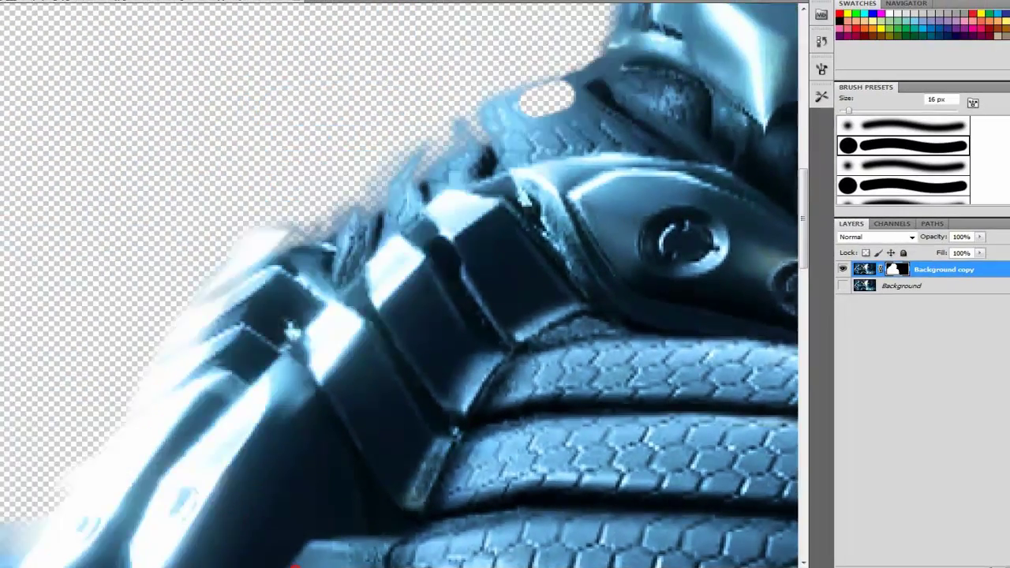
{"action": "scroll", "coordinate": [399, 284], "scroll_direction": "left", "scroll_amount": 5}
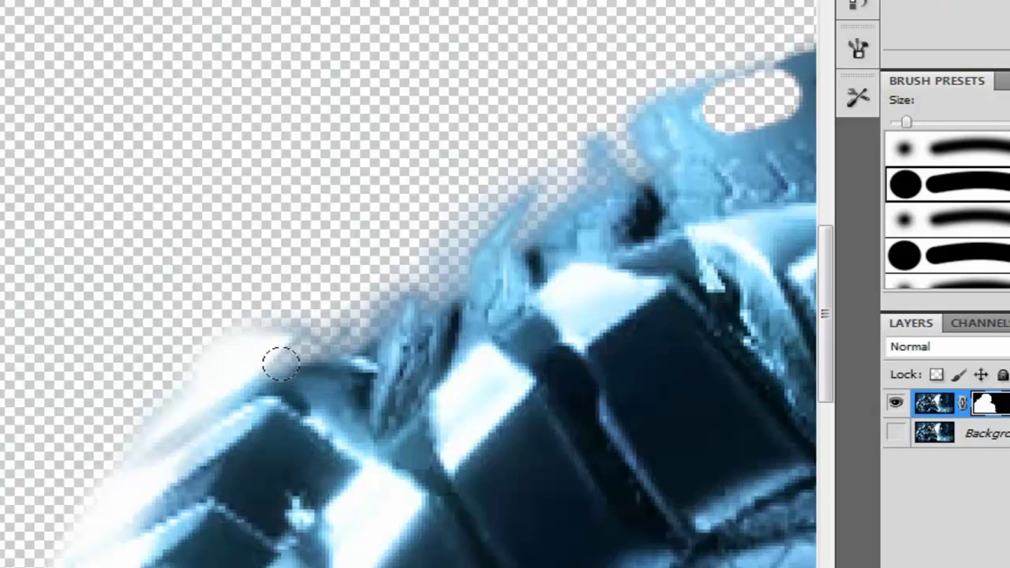
{"action": "left_click_drag", "start_coordinate": [495, 240], "coordinate": [525, 250]}
{"action": "mouse_move", "coordinate": [329, 374]}
{"action": "left_mouse_down"}
{"action": "mouse_move", "coordinate": [383, 349]}
{"action": "mouse_move", "coordinate": [403, 318]}
{"action": "mouse_move", "coordinate": [496, 248]}
{"action": "mouse_move", "coordinate": [663, 165]}
{"action": "mouse_move", "coordinate": [643, 152]}
{"action": "mouse_move", "coordinate": [607, 156]}
{"action": "mouse_move", "coordinate": [560, 182]}
{"action": "mouse_move", "coordinate": [399, 332]}
{"action": "left_mouse_up"}
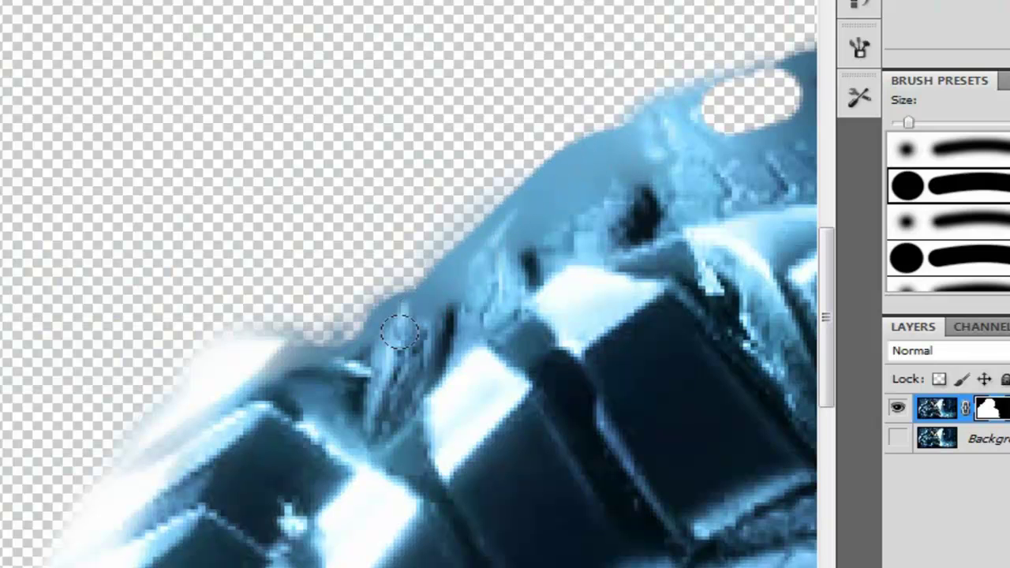
Step: Touch up the mask with the brush at the back's lower edge and along the folded arm's outer edge
{"action": "scroll", "coordinate": [388, 402], "scroll_direction": "down", "scroll_amount": 5}
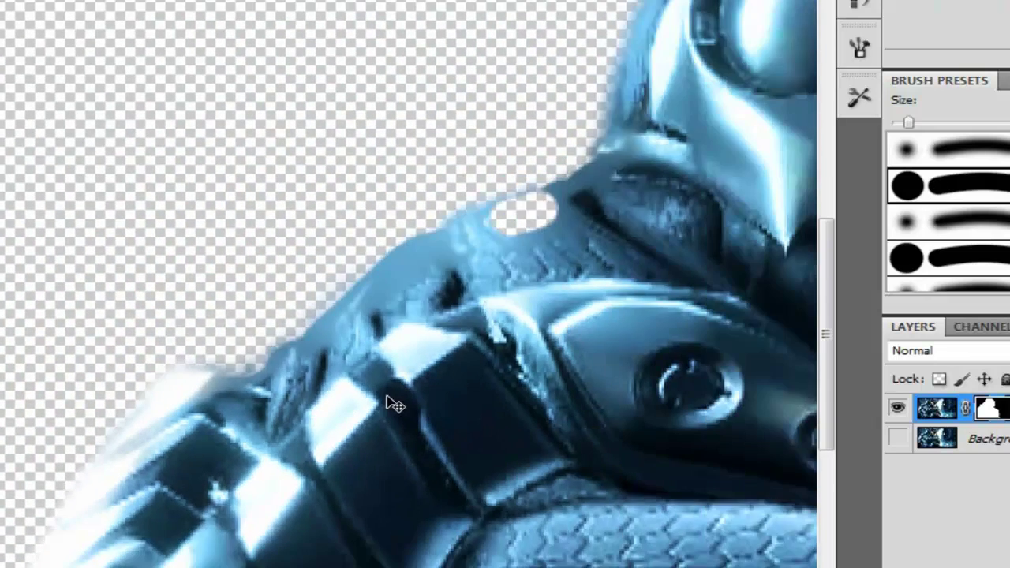
{"action": "scroll", "coordinate": [387, 402], "scroll_direction": "down", "scroll_amount": 2}
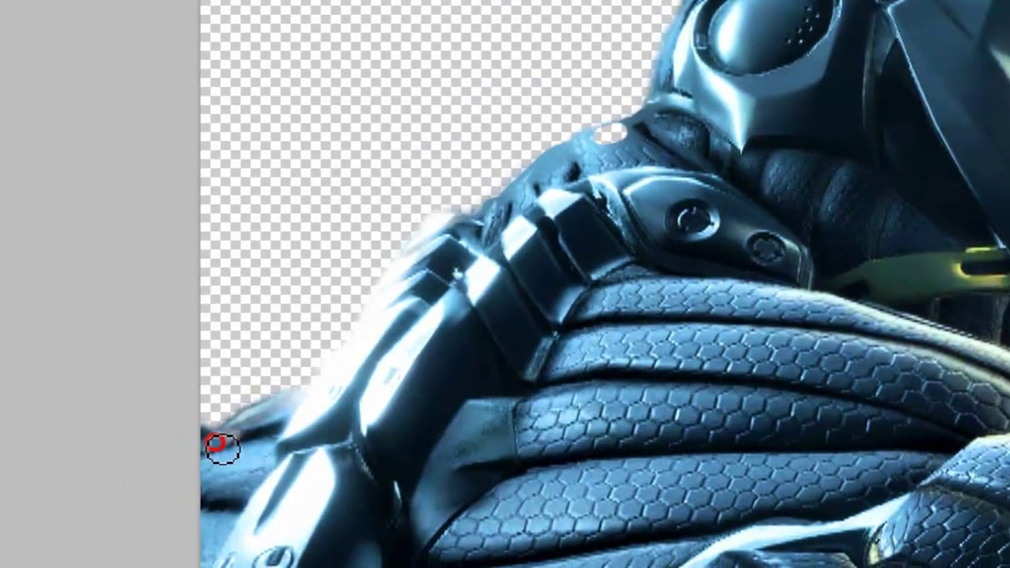
{"action": "mouse_move", "coordinate": [222, 448]}
{"action": "left_mouse_down"}
{"action": "mouse_move", "coordinate": [293, 410]}
{"action": "mouse_move", "coordinate": [339, 421]}
{"action": "left_mouse_up"}
{"action": "key", "text": "v"}
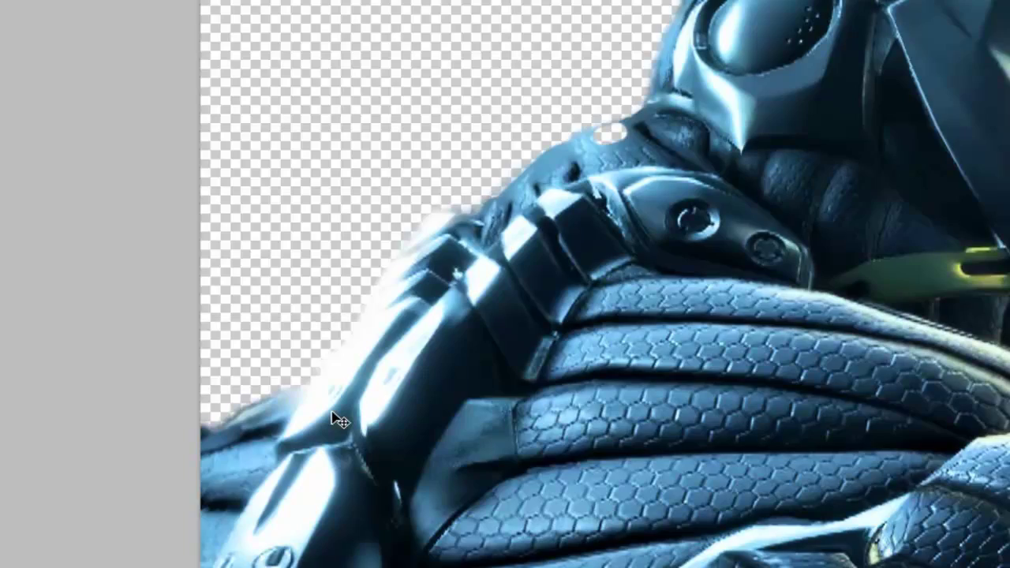
{"action": "key", "text": "ctrl+minus"}
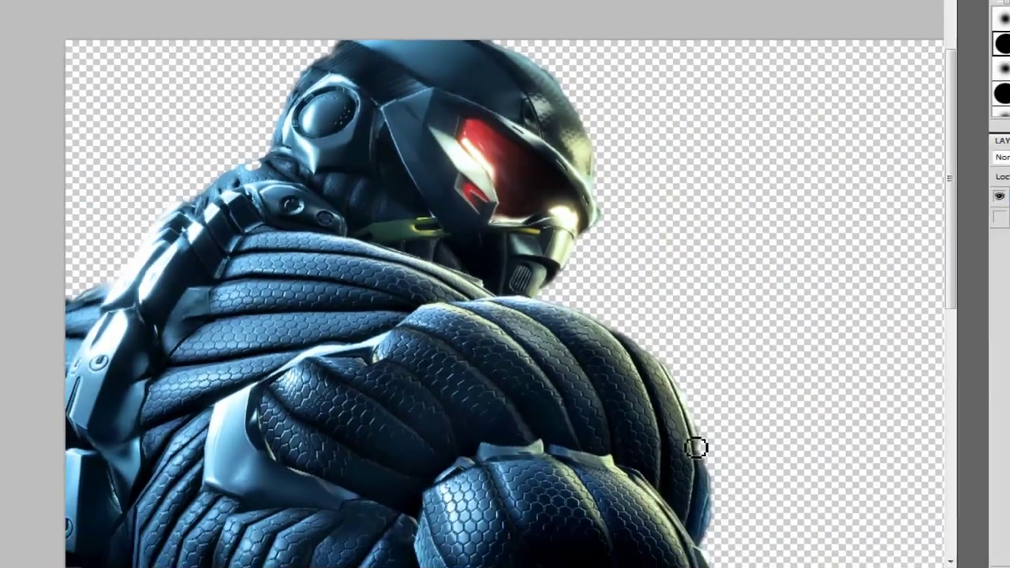
{"action": "mouse_move", "coordinate": [696, 448]}
{"action": "left_mouse_down"}
{"action": "mouse_move", "coordinate": [697, 438]}
{"action": "mouse_move", "coordinate": [712, 469]}
{"action": "mouse_move", "coordinate": [711, 490]}
{"action": "mouse_move", "coordinate": [698, 492]}
{"action": "left_mouse_up"}
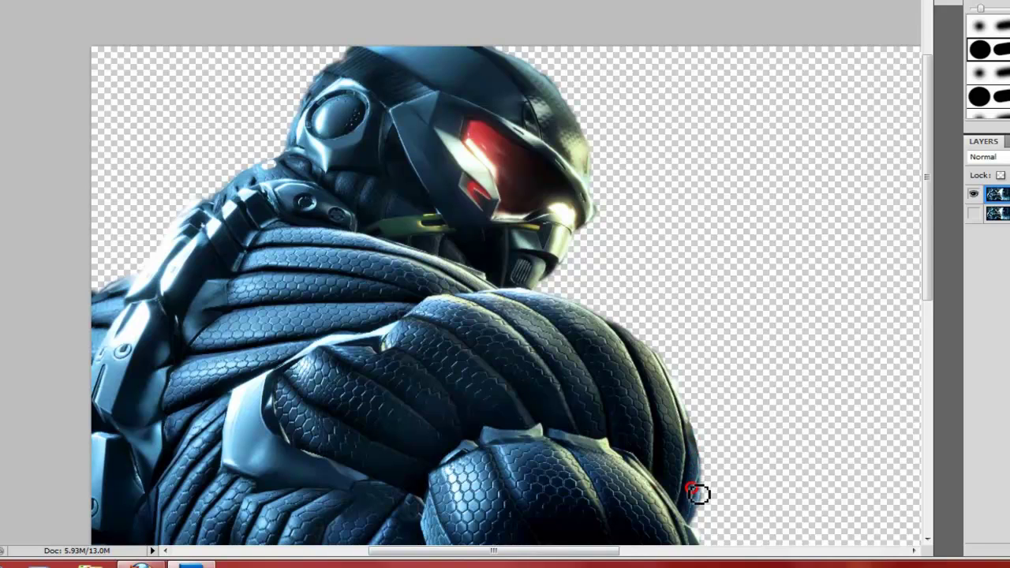
{"action": "key", "text": "ctrl+minus"}
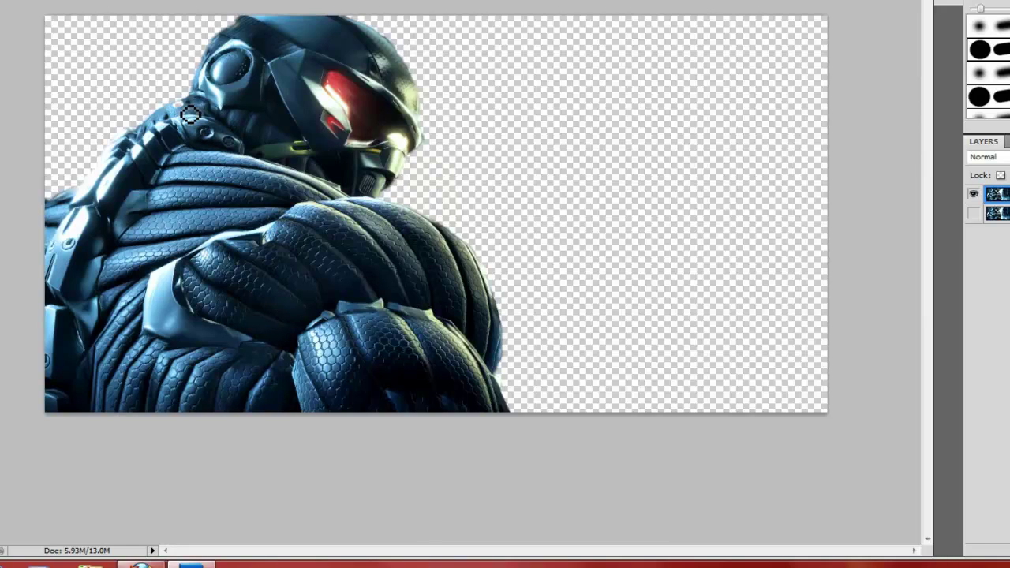
{"action": "key", "text": "v"}
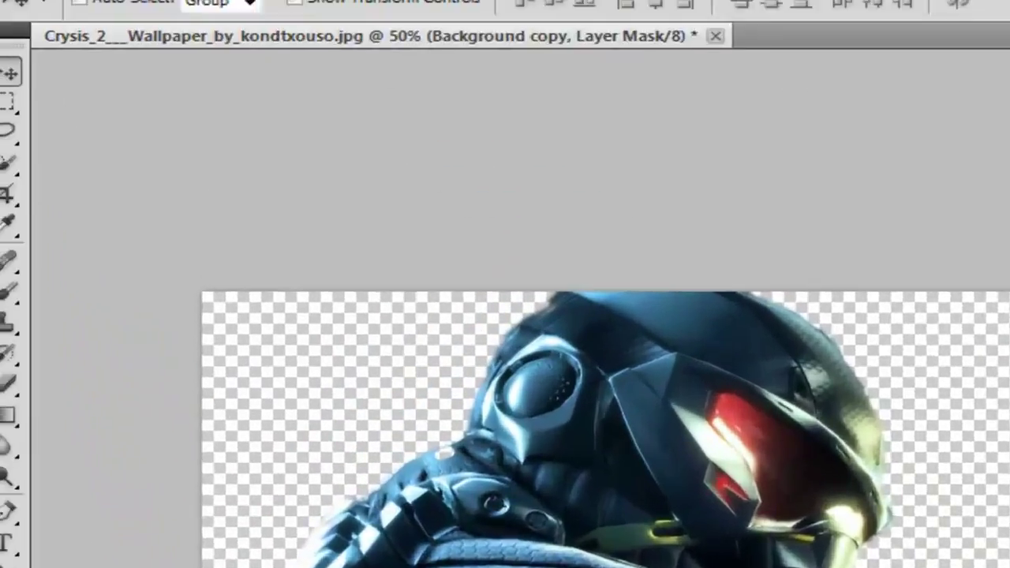
Step: Start opening another image and browse from the desktop to the Photoshop CS5 folder
{"action": "left_click", "coordinate": [111, 27]}
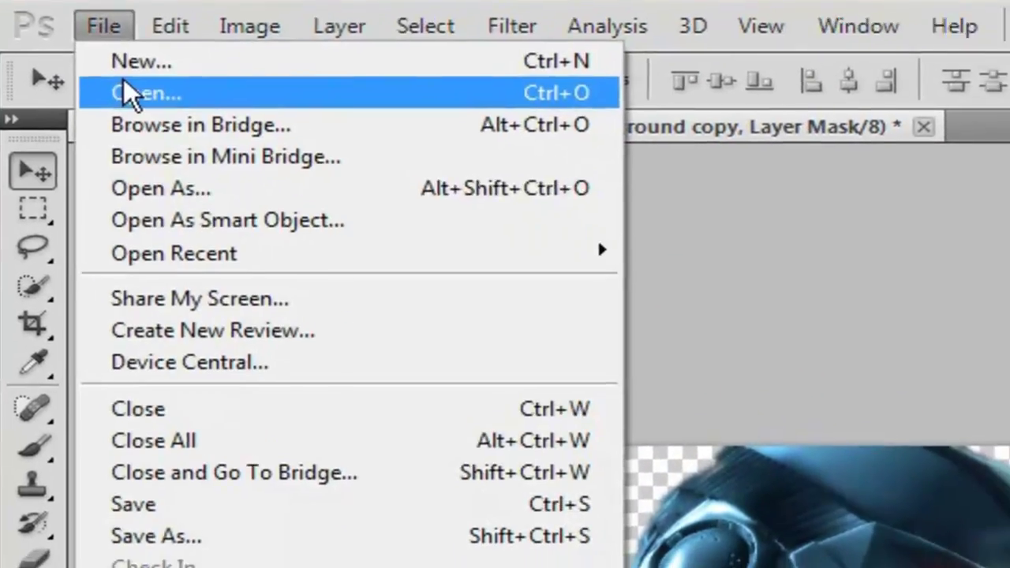
{"action": "left_click", "coordinate": [124, 84]}
{"action": "left_click", "coordinate": [478, 231]}
{"action": "scroll", "coordinate": [352, 245], "scroll_direction": "down", "scroll_amount": 1}
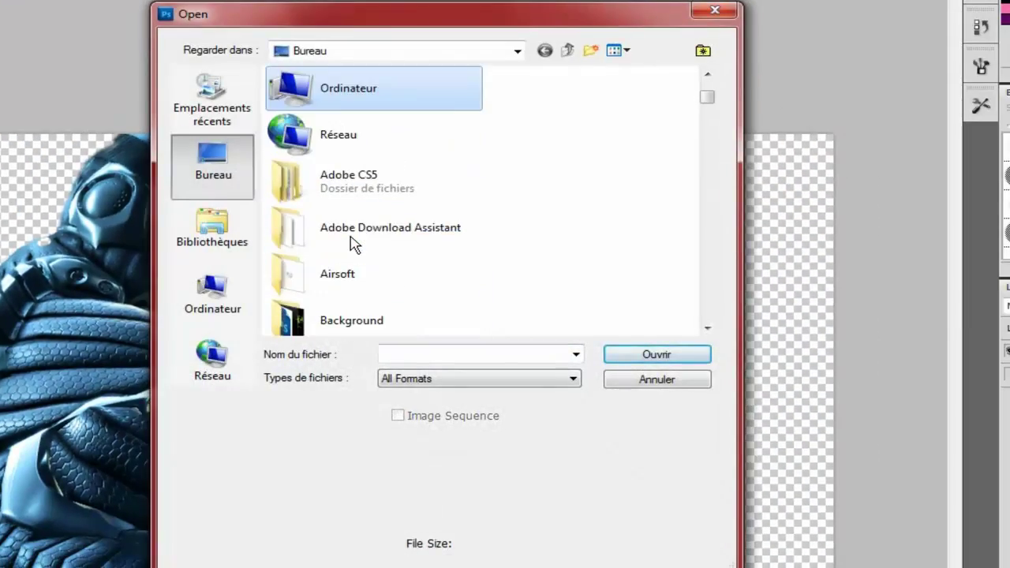
{"action": "scroll", "coordinate": [353, 245], "scroll_direction": "down", "scroll_amount": 8}
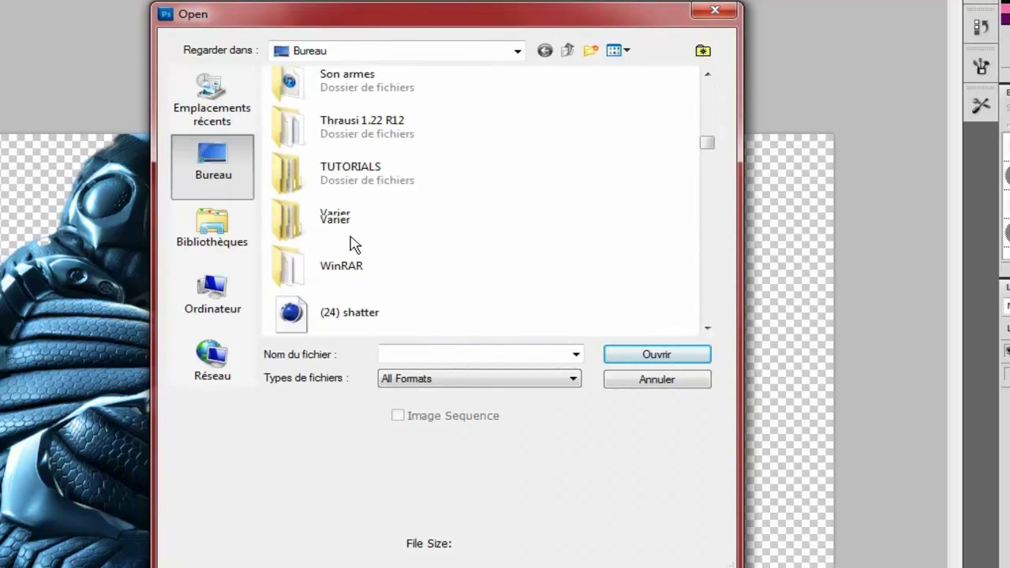
{"action": "scroll", "coordinate": [353, 245], "scroll_direction": "down", "scroll_amount": 10}
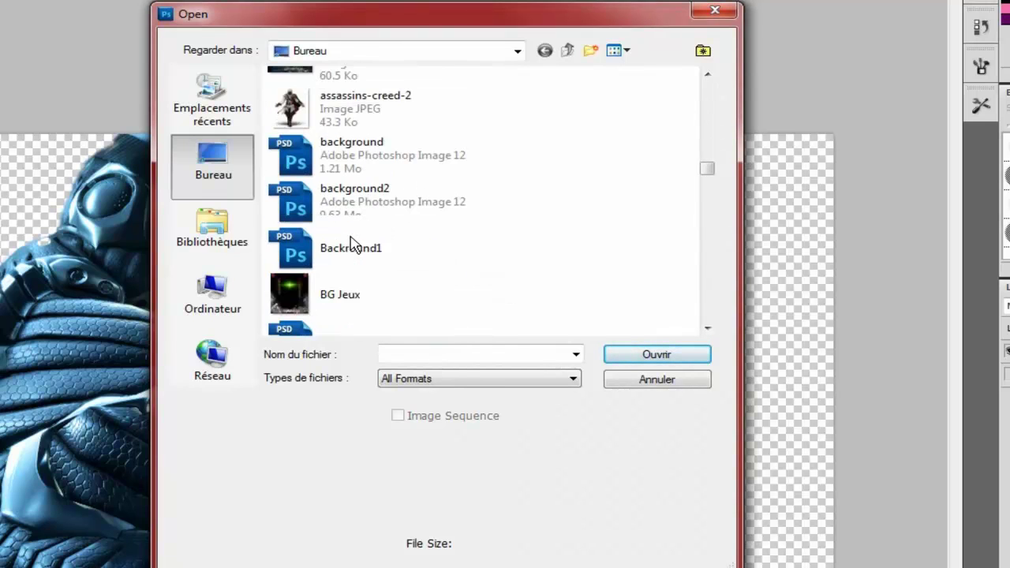
{"action": "scroll", "coordinate": [353, 245], "scroll_direction": "down", "scroll_amount": 2}
{"action": "scroll", "coordinate": [353, 245], "scroll_direction": "up", "scroll_amount": 12}
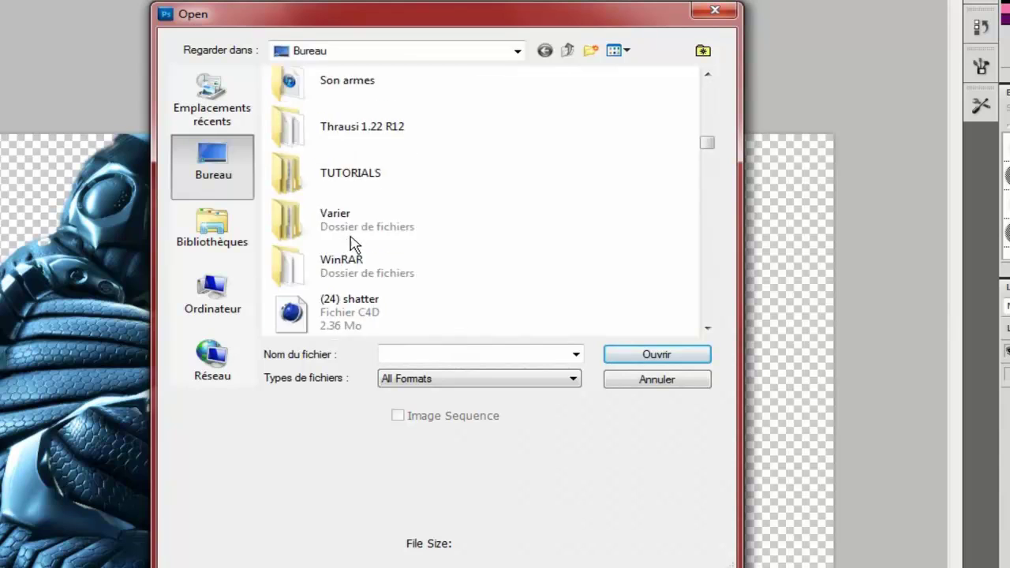
{"action": "scroll", "coordinate": [353, 244], "scroll_direction": "up", "scroll_amount": 2}
{"action": "double_click", "coordinate": [343, 152]}
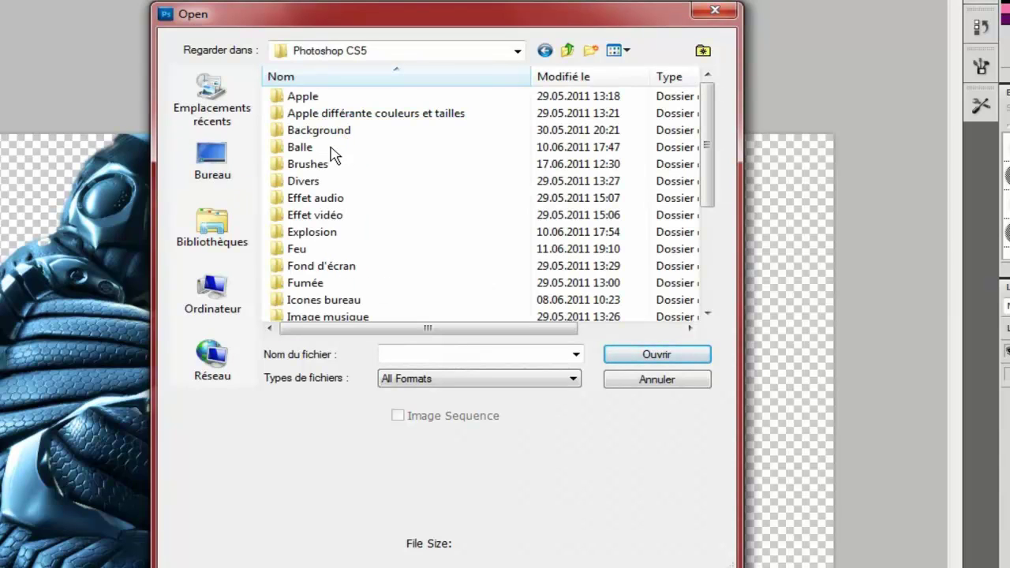
Step: Open the image fallout-3-10108-wp from the Jeux divers folder
{"action": "scroll", "coordinate": [320, 264], "scroll_direction": "down", "scroll_amount": 1}
{"action": "left_click", "coordinate": [332, 286]}
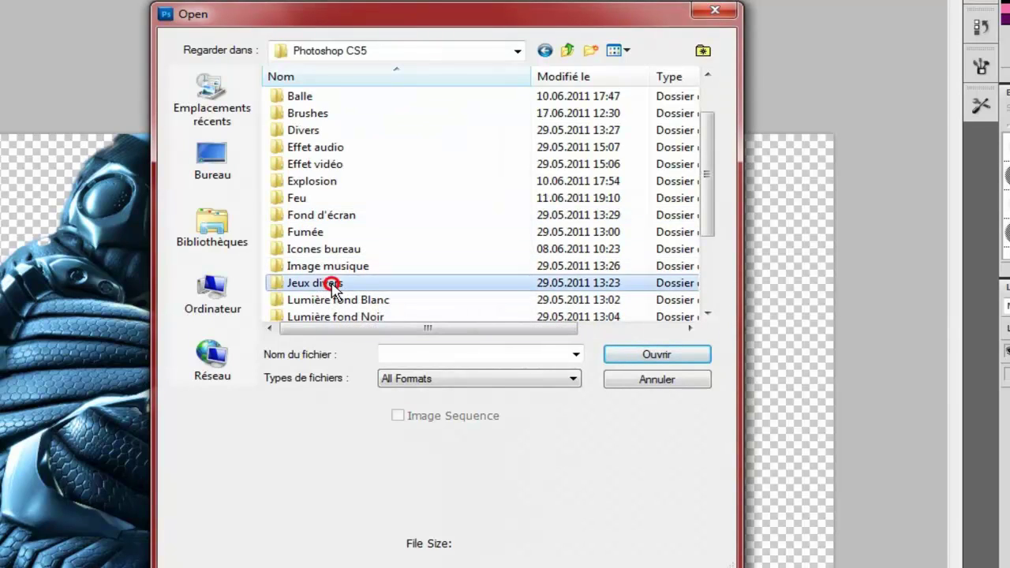
{"action": "double_click", "coordinate": [332, 286]}
{"action": "left_click", "coordinate": [506, 260]}
{"action": "scroll", "coordinate": [486, 253], "scroll_direction": "down", "scroll_amount": 3}
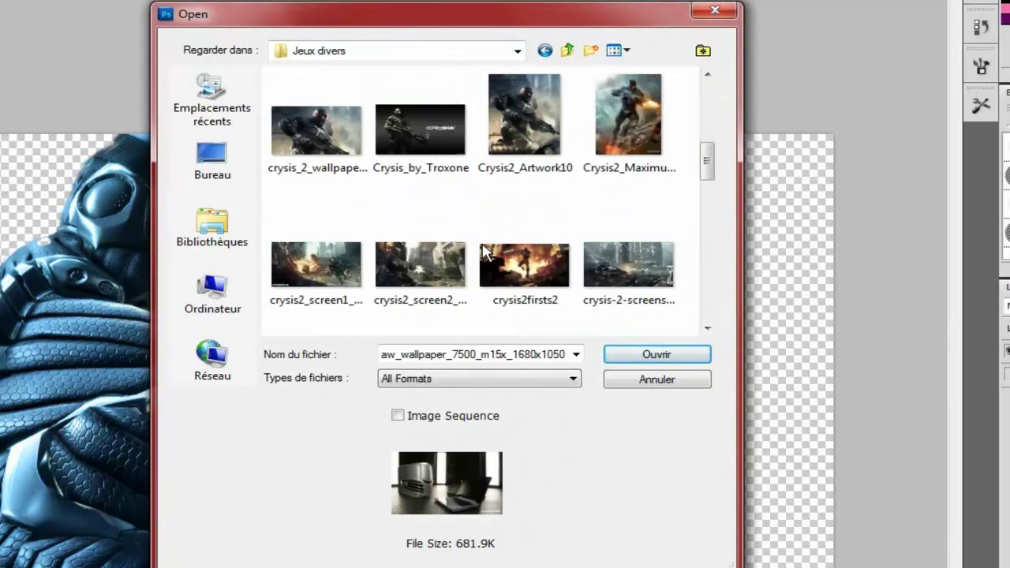
{"action": "scroll", "coordinate": [558, 270], "scroll_direction": "down", "scroll_amount": 3}
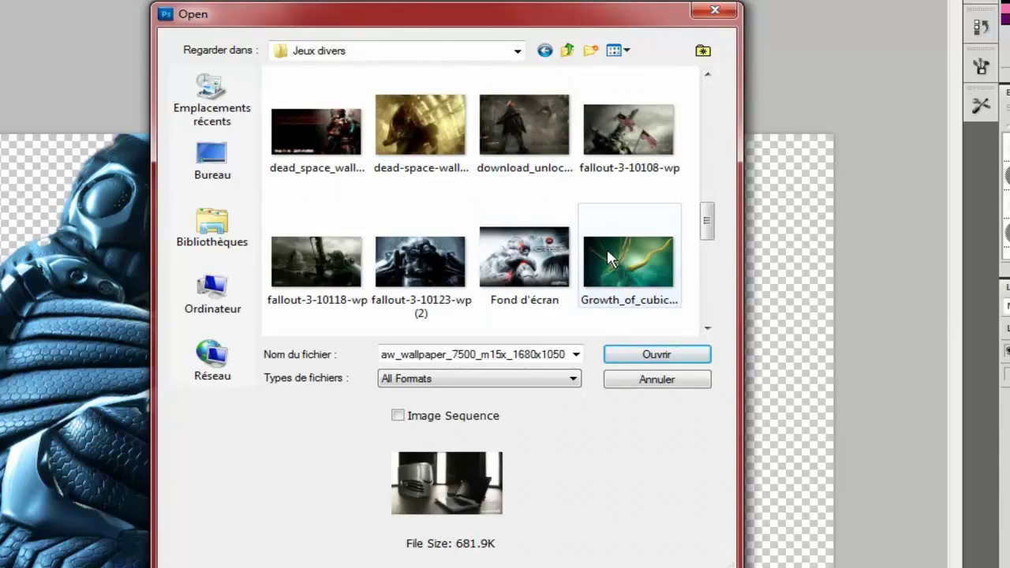
{"action": "double_click", "coordinate": [636, 142]}
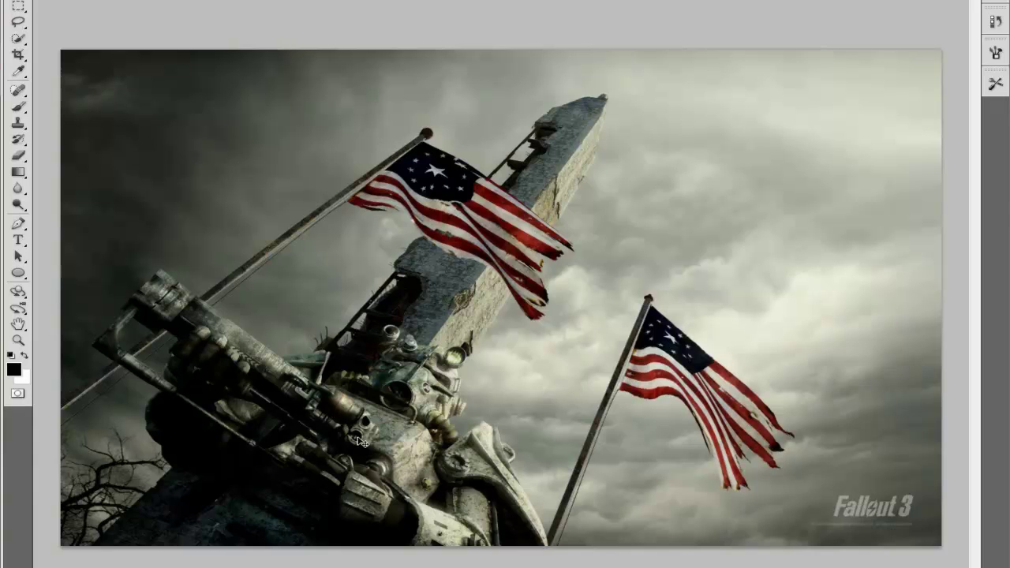
Step: Draw a freehand Lasso selection around the Fallout 3 logo in the image's lower-right corner
{"action": "left_click", "coordinate": [26, 97]}
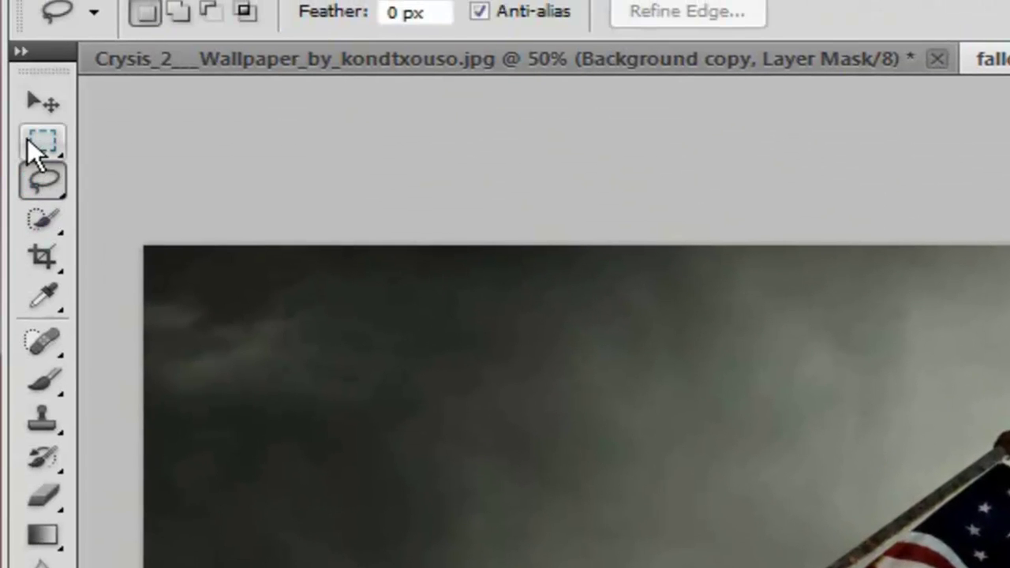
{"action": "left_click", "coordinate": [41, 139]}
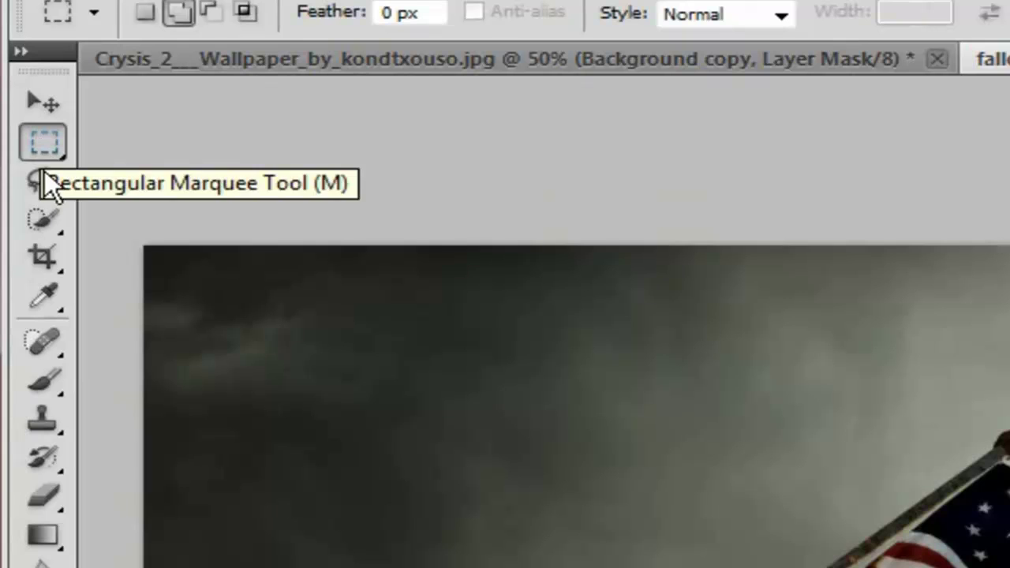
{"action": "left_click", "coordinate": [43, 180]}
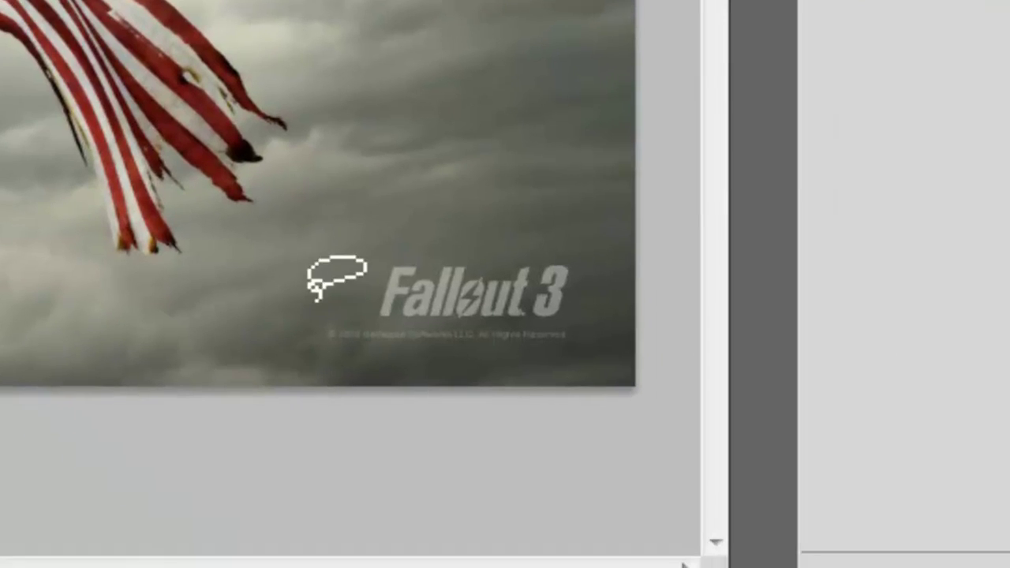
{"action": "mouse_move", "coordinate": [350, 273]}
{"action": "left_mouse_down"}
{"action": "mouse_move", "coordinate": [375, 241]}
{"action": "mouse_move", "coordinate": [435, 217]}
{"action": "mouse_move", "coordinate": [490, 218]}
{"action": "mouse_move", "coordinate": [559, 234]}
{"action": "mouse_move", "coordinate": [584, 252]}
{"action": "mouse_move", "coordinate": [605, 287]}
{"action": "mouse_move", "coordinate": [605, 313]}
{"action": "mouse_move", "coordinate": [572, 351]}
{"action": "mouse_move", "coordinate": [538, 358]}
{"action": "mouse_move", "coordinate": [397, 362]}
{"action": "mouse_move", "coordinate": [304, 350]}
{"action": "mouse_move", "coordinate": [354, 275]}
{"action": "left_mouse_up"}
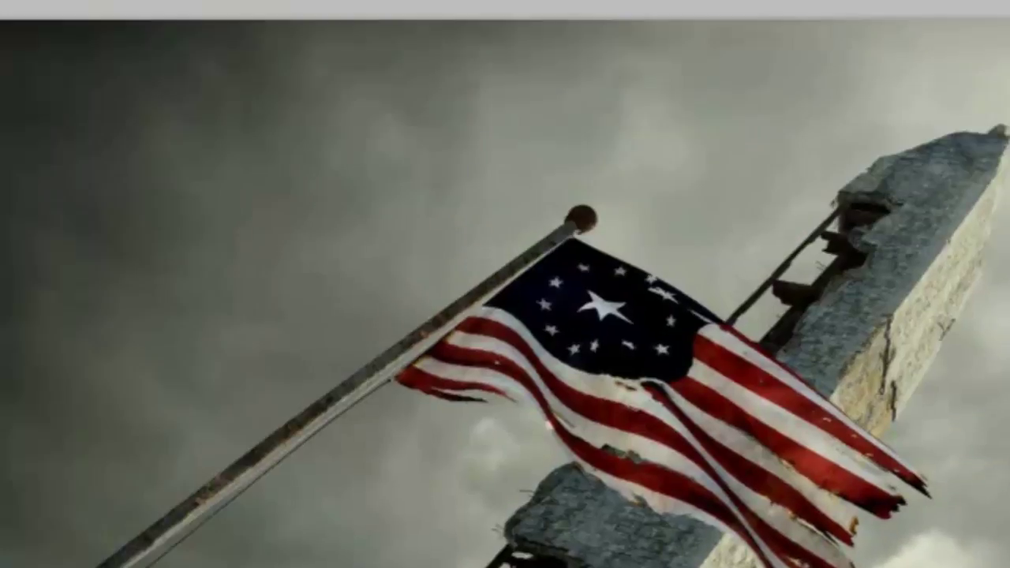
Step: Fill the lassoed Fallout 3 logo area using Content-Aware at Normal mode and 100% opacity, and deselect it
{"action": "left_click", "coordinate": [181, 26]}
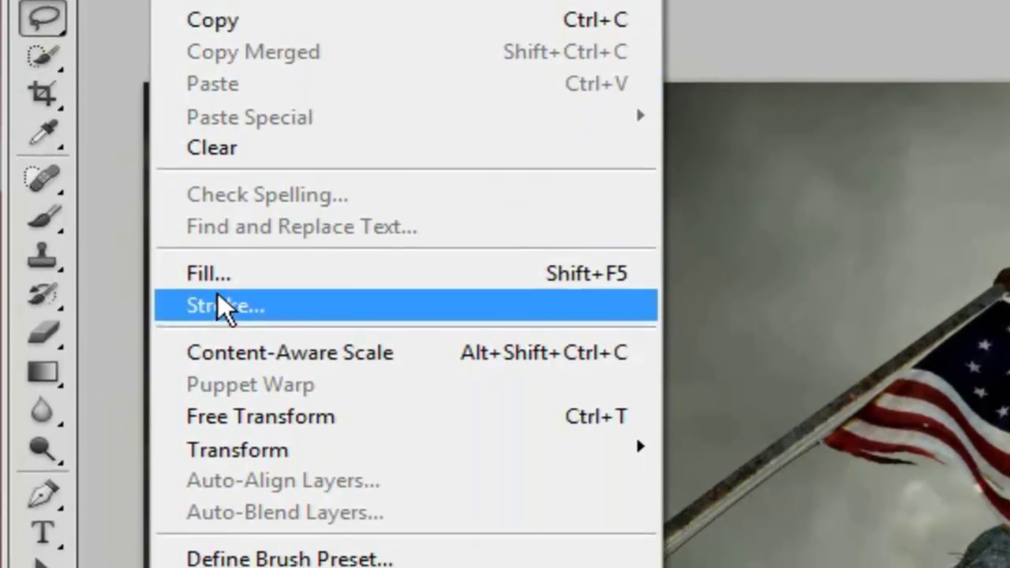
{"action": "left_click", "coordinate": [218, 277]}
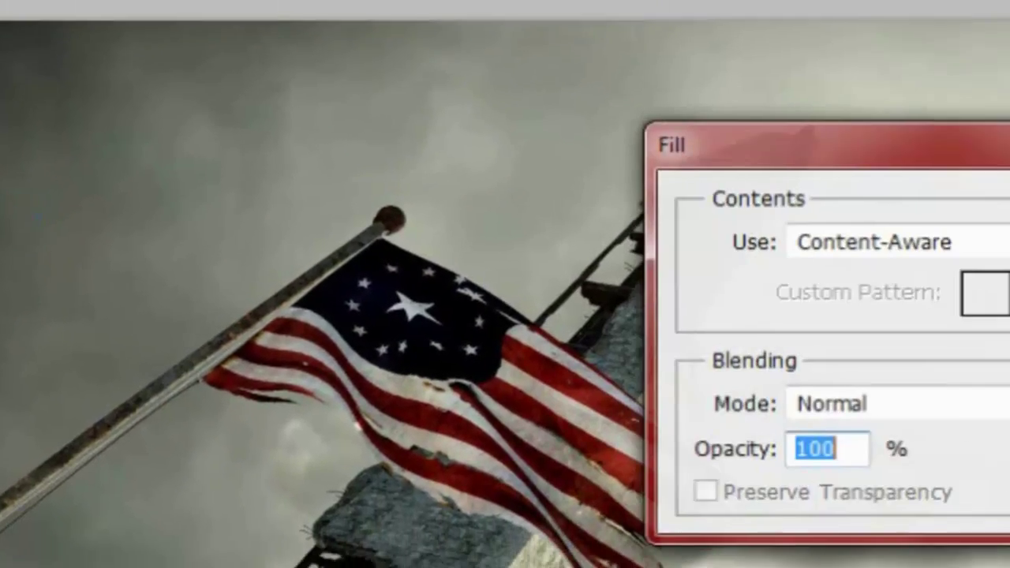
{"action": "left_click", "coordinate": [430, 197]}
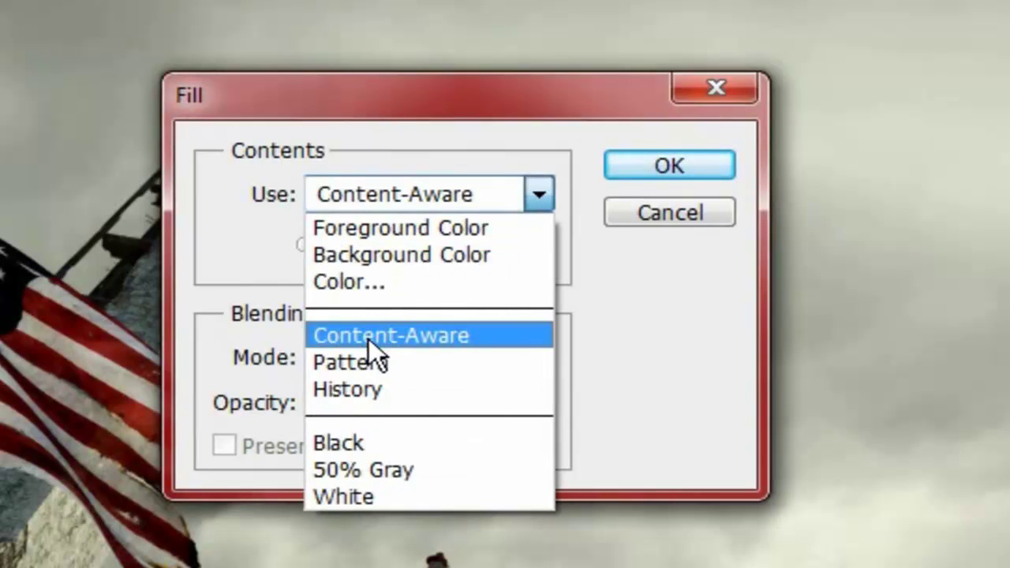
{"action": "left_click", "coordinate": [369, 338]}
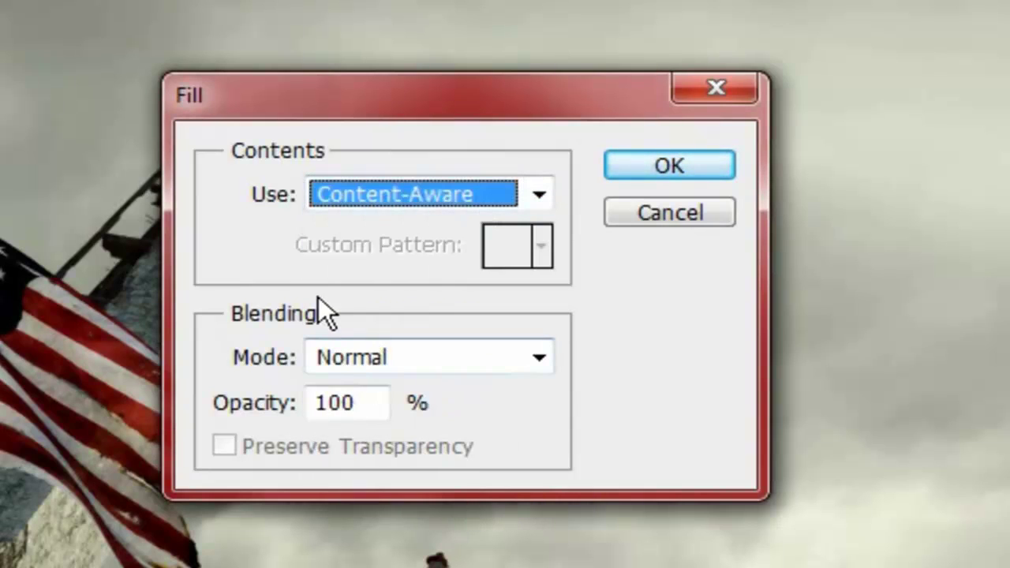
{"action": "left_click", "coordinate": [702, 165]}
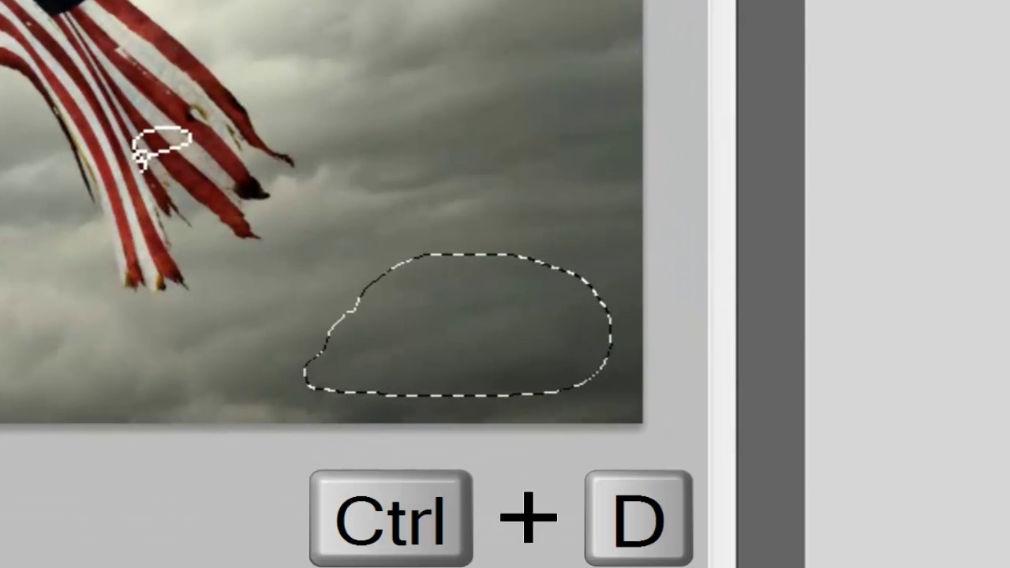
{"action": "key", "text": "ctrl+d"}
{"action": "key", "text": "l"}
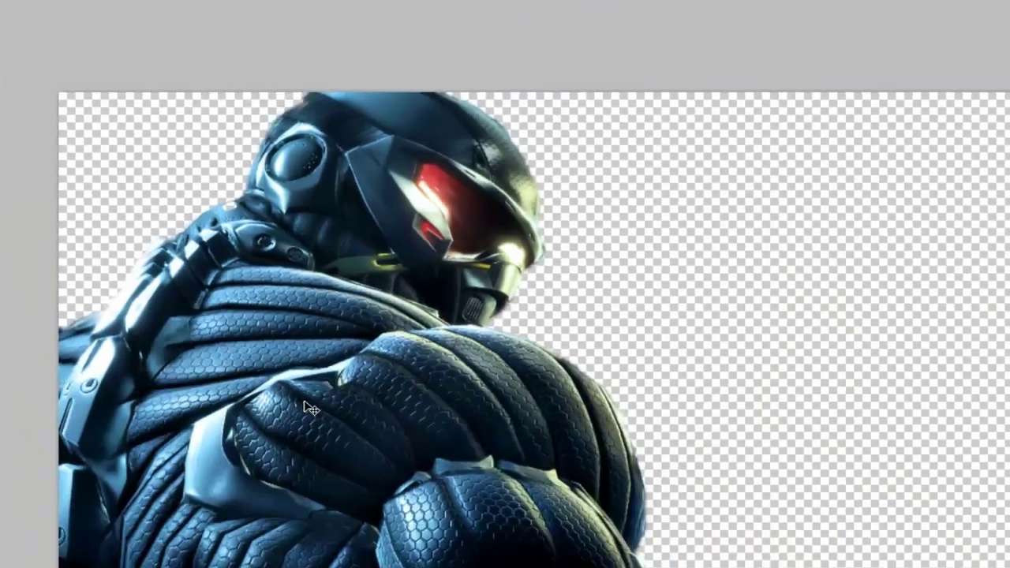
Step: Move the cut-out Crysis character with its mask into the fallout-3-10108-wp document and place it over the left half
{"action": "left_click", "coordinate": [265, 347]}
{"action": "left_click_drag", "start_coordinate": [265, 347], "coordinate": [339, 4]}
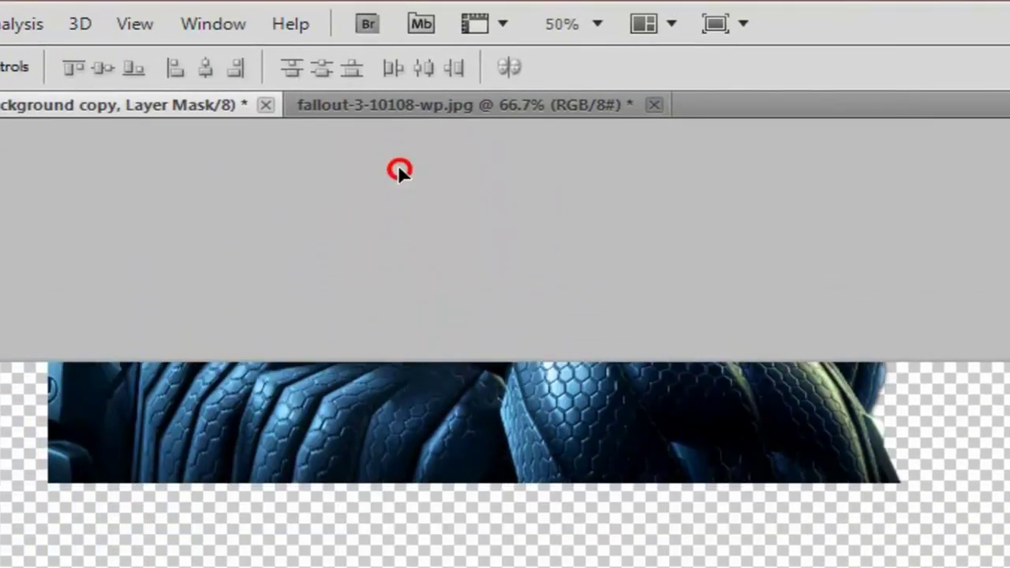
{"action": "left_click_drag", "start_coordinate": [399, 170], "coordinate": [400, 261]}
{"action": "left_click_drag", "start_coordinate": [400, 65], "coordinate": [300, 284]}
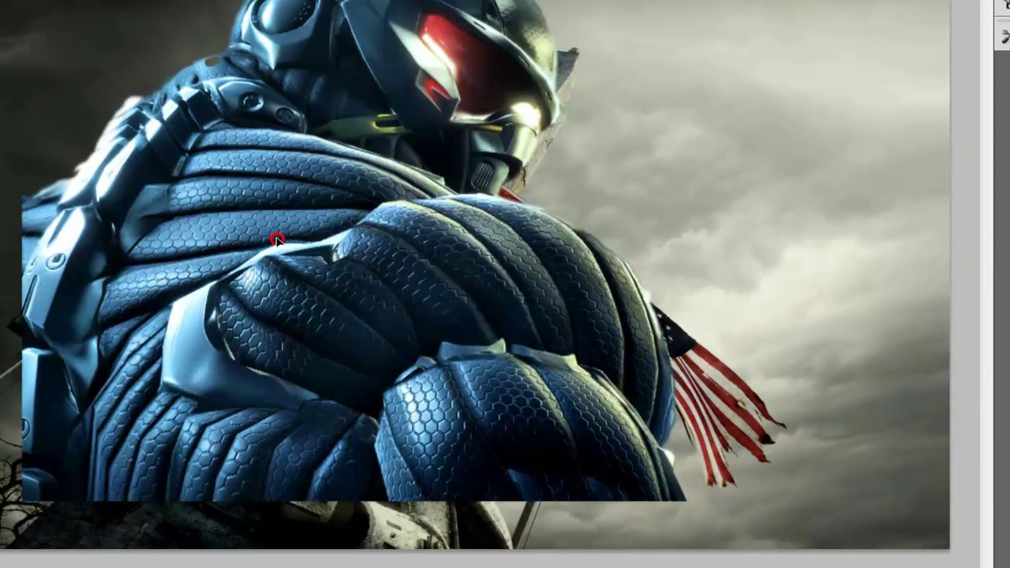
{"action": "left_click_drag", "start_coordinate": [277, 240], "coordinate": [300, 248]}
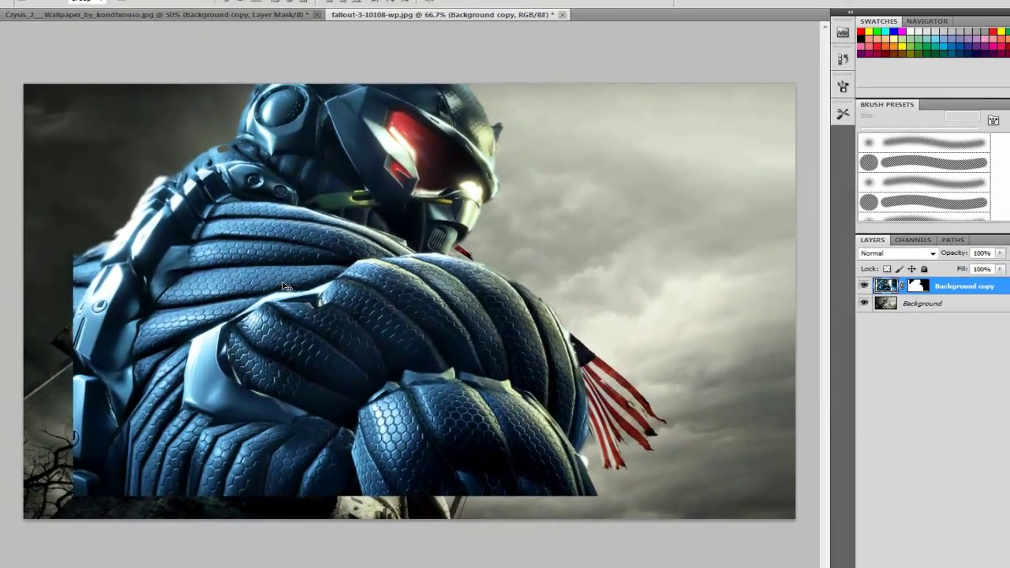
Step: Scale the character layer down slightly in proportion with Free Transform and align it with the wallpaper's lower-left corner
{"action": "key", "text": "ctrl+t"}
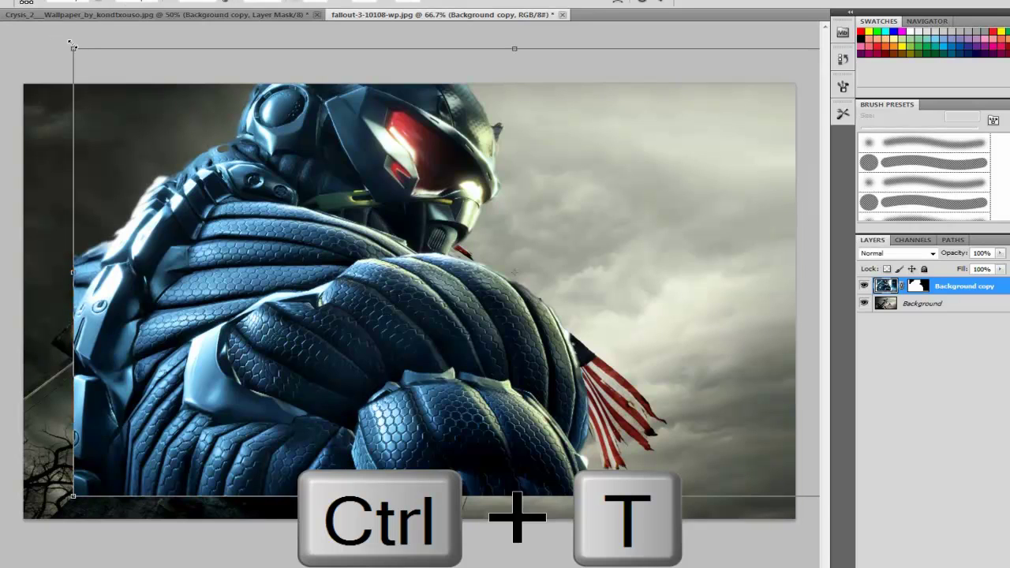
{"action": "key", "text": "shift"}
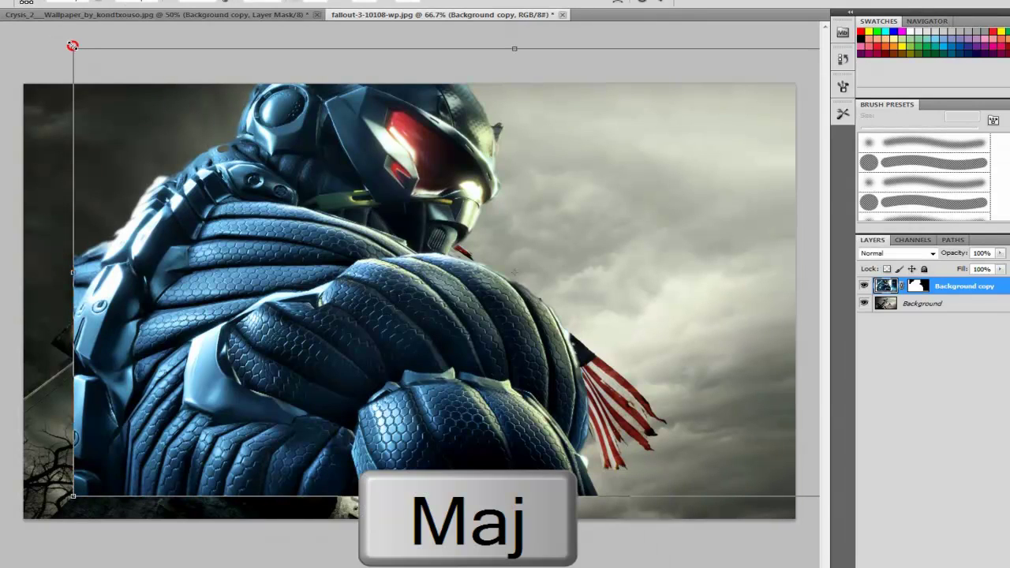
{"action": "left_click_drag", "start_coordinate": [72, 45], "coordinate": [95, 88]}
{"action": "left_click_drag", "start_coordinate": [359, 227], "coordinate": [286, 275]}
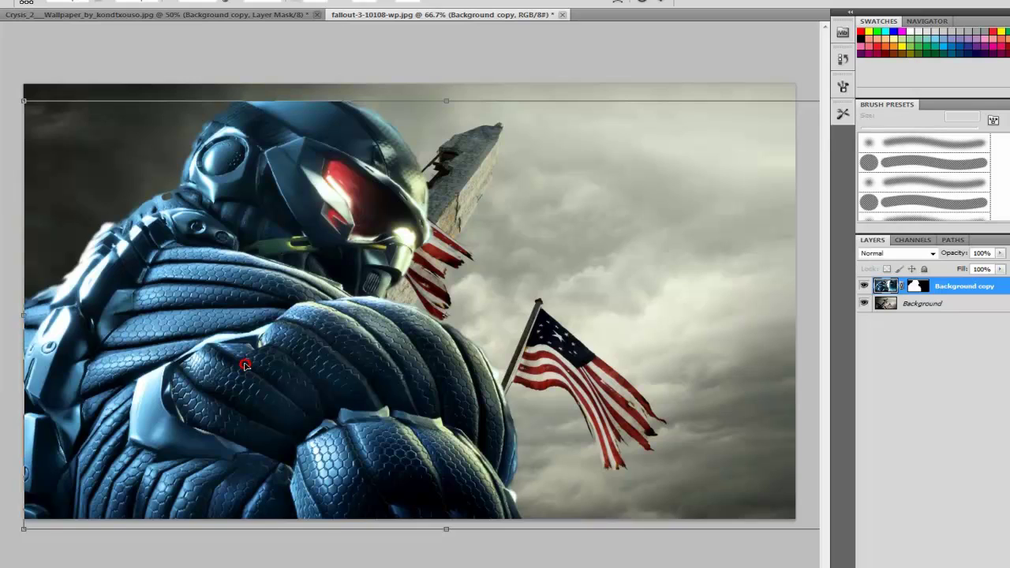
{"action": "left_click_drag", "start_coordinate": [245, 365], "coordinate": [248, 361]}
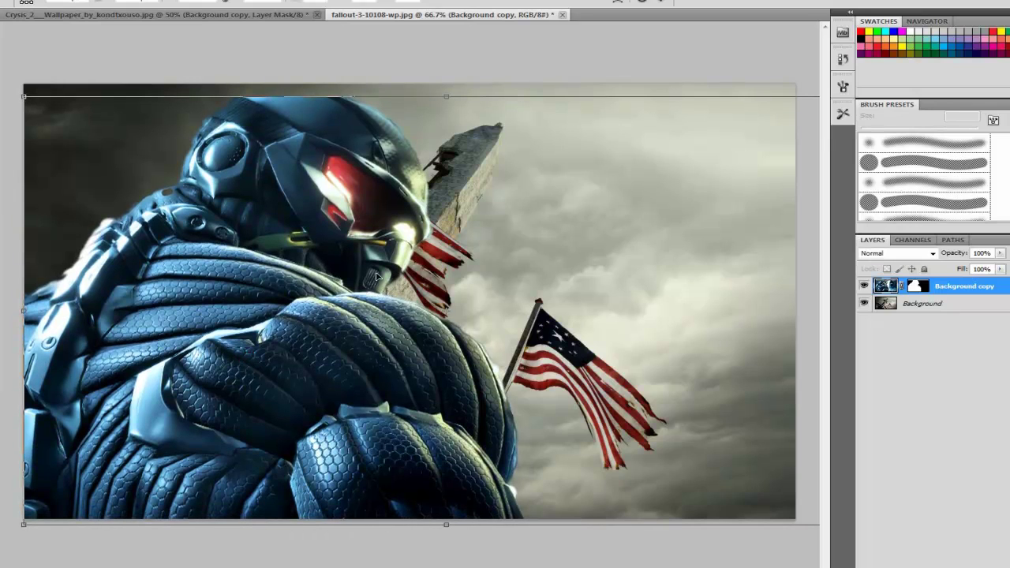
{"action": "key", "text": "Return"}
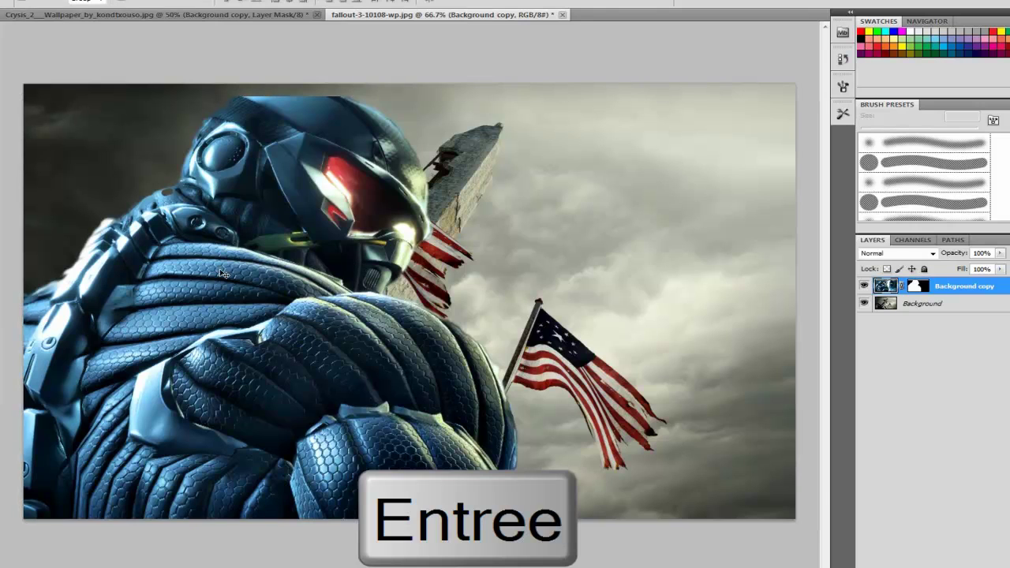
{"action": "mouse_move", "coordinate": [225, 267]}
{"action": "left_mouse_down"}
{"action": "mouse_move", "coordinate": [243, 254]}
{"action": "mouse_move", "coordinate": [220, 265]}
{"action": "left_mouse_up"}
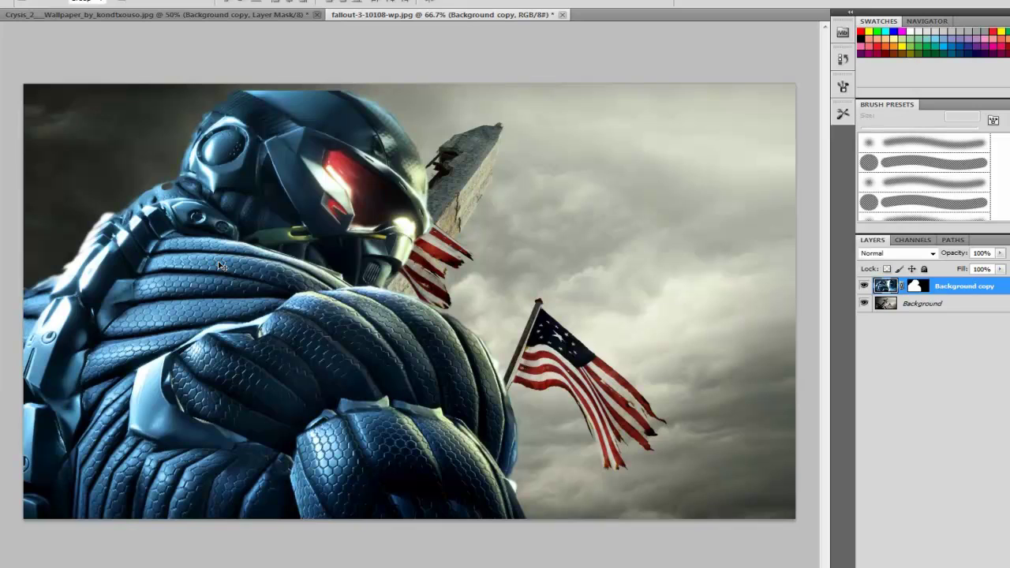
Step: Enlarge the character slightly with Free Transform to span the wallpaper's full height, and nudge it against the left edge
{"action": "key", "text": "ctrl+t"}
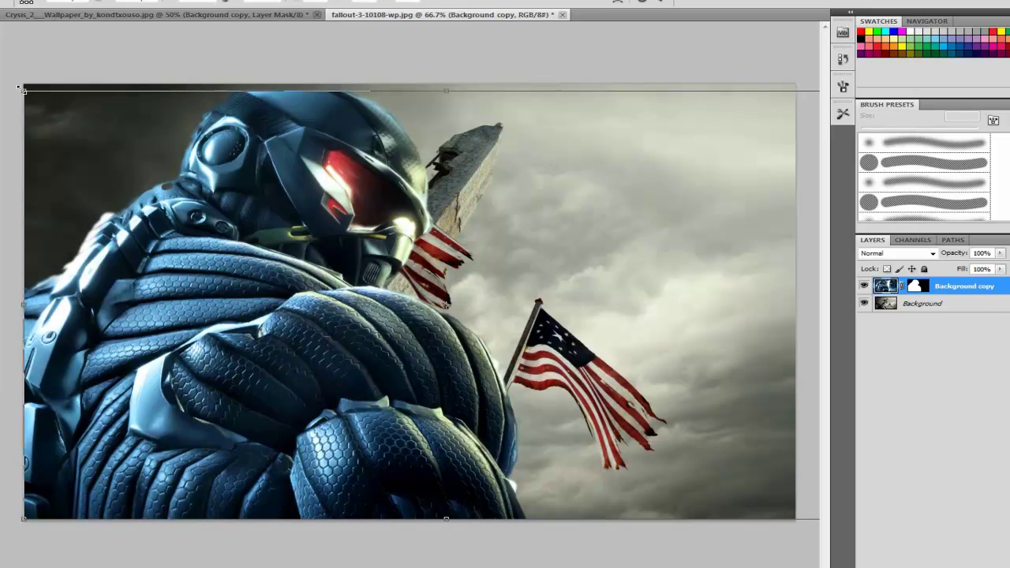
{"action": "left_click_drag", "start_coordinate": [22, 89], "coordinate": [8, 78]}
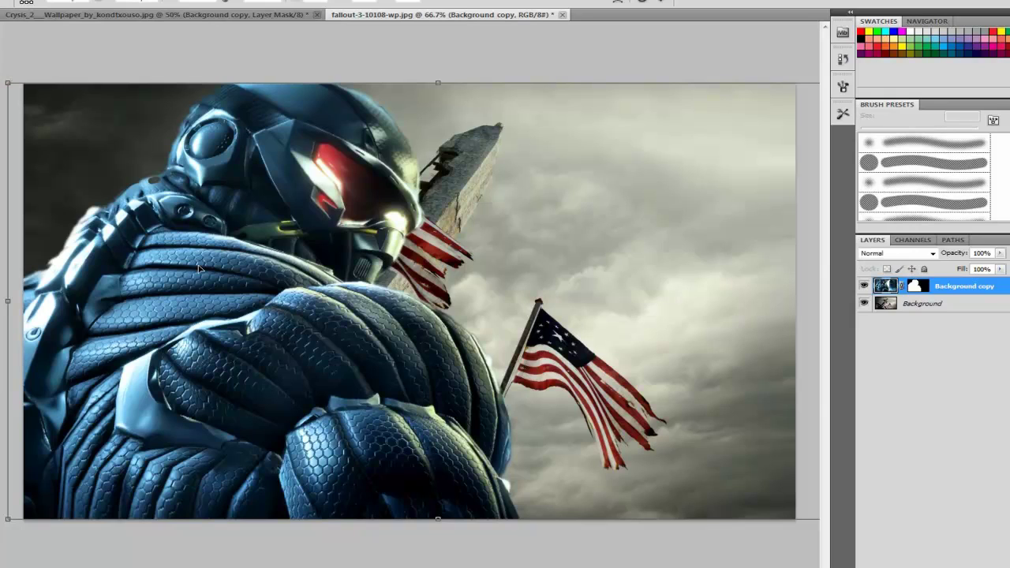
{"action": "key", "text": "Return"}
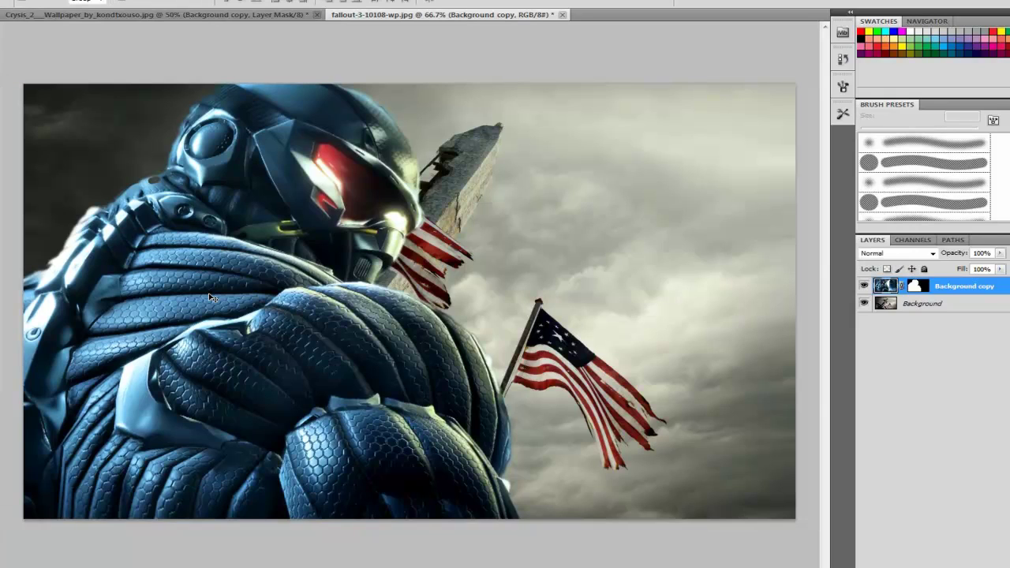
{"action": "mouse_move", "coordinate": [215, 296]}
{"action": "left_mouse_down"}
{"action": "mouse_move", "coordinate": [235, 293]}
{"action": "mouse_move", "coordinate": [221, 294]}
{"action": "left_mouse_up"}
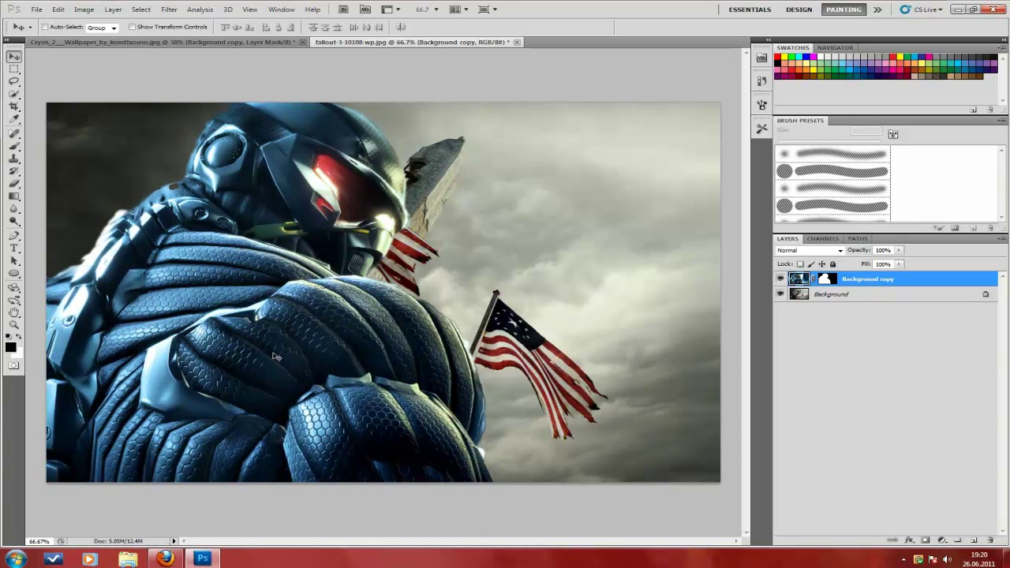
{"action": "mouse_move", "coordinate": [302, 543]}
{"action": "mouse_move", "coordinate": [418, 483]}
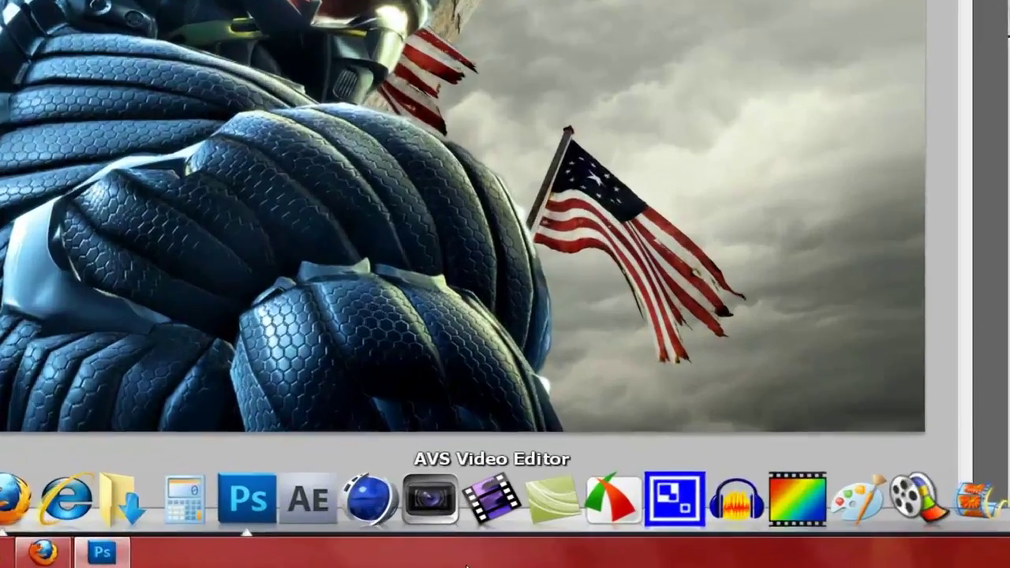